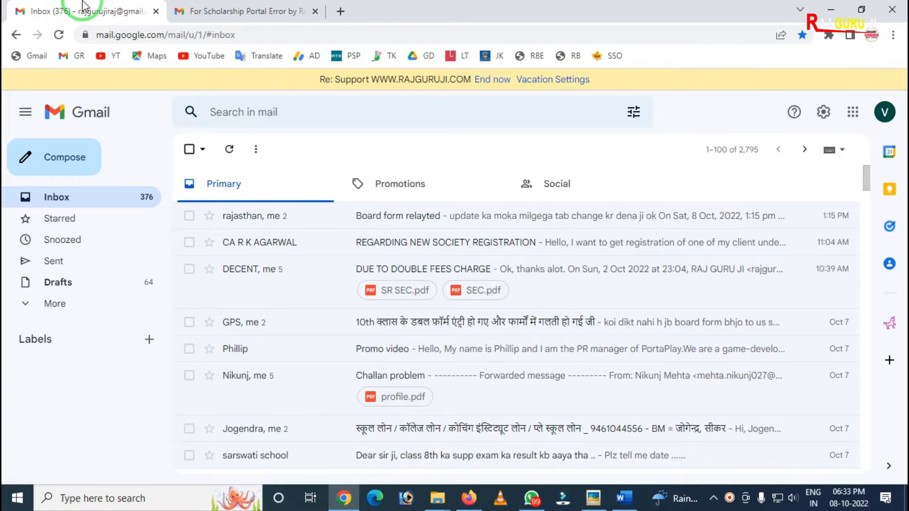
Step: Open the received scholarship portal error email and read its greeting, the three listed portal problems and the closing paragraphs
left_click(203, 10)
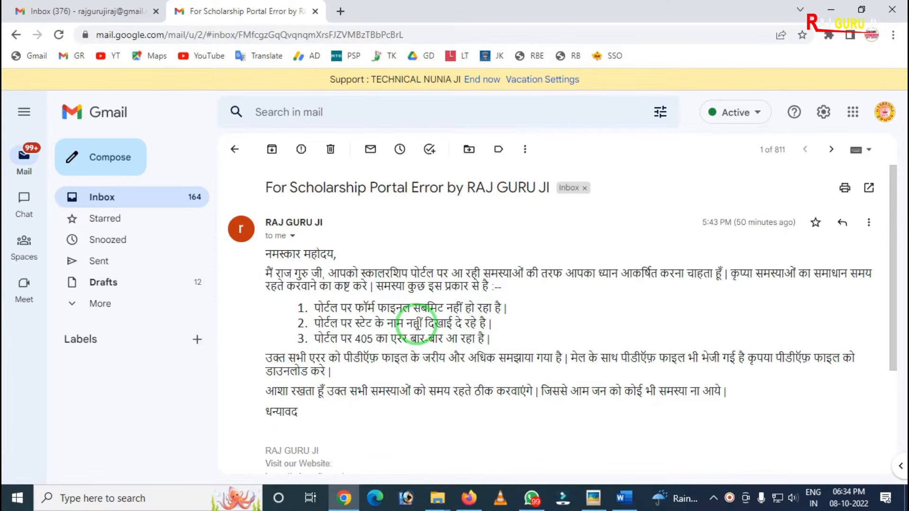
mouse_move(250, 243)
left_mouse_down()
mouse_move(263, 374)
mouse_move(705, 476)
mouse_move(863, 466)
left_mouse_up()
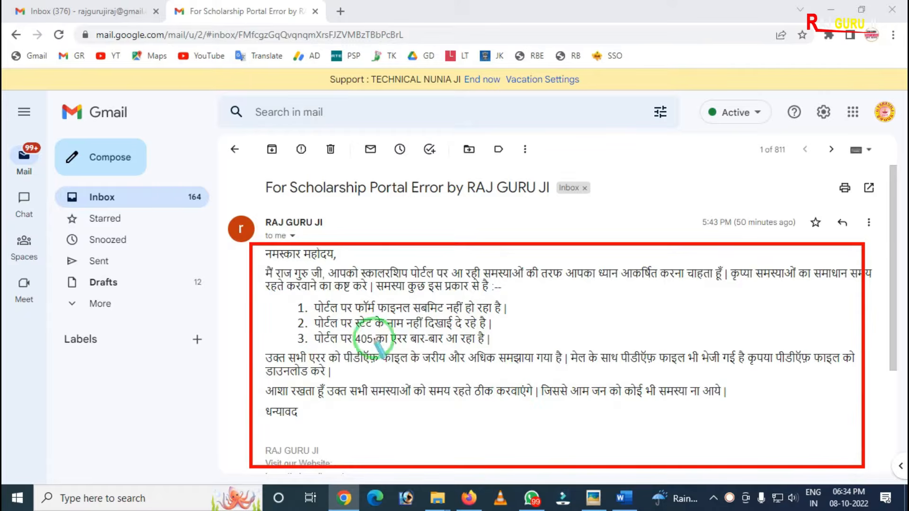
mouse_move(281, 287)
left_mouse_down()
mouse_move(309, 383)
mouse_move(523, 350)
left_mouse_up()
right_click(439, 346)
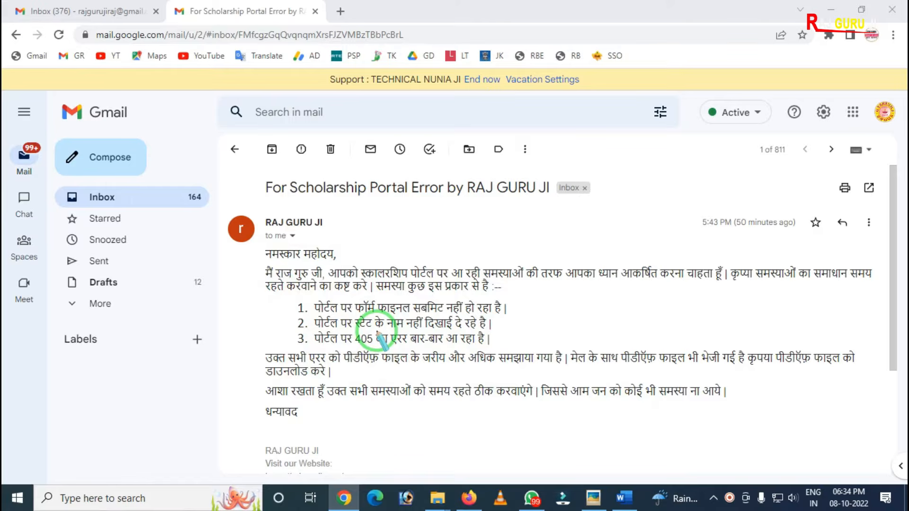
mouse_move(286, 293)
left_mouse_down()
mouse_move(397, 351)
mouse_move(511, 347)
left_mouse_up()
right_click(431, 329)
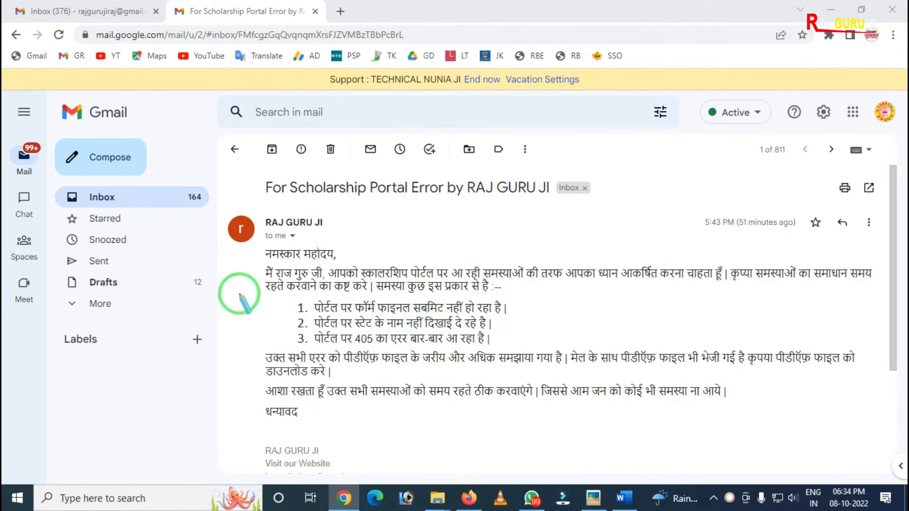
left_click_drag(252, 246, 349, 258)
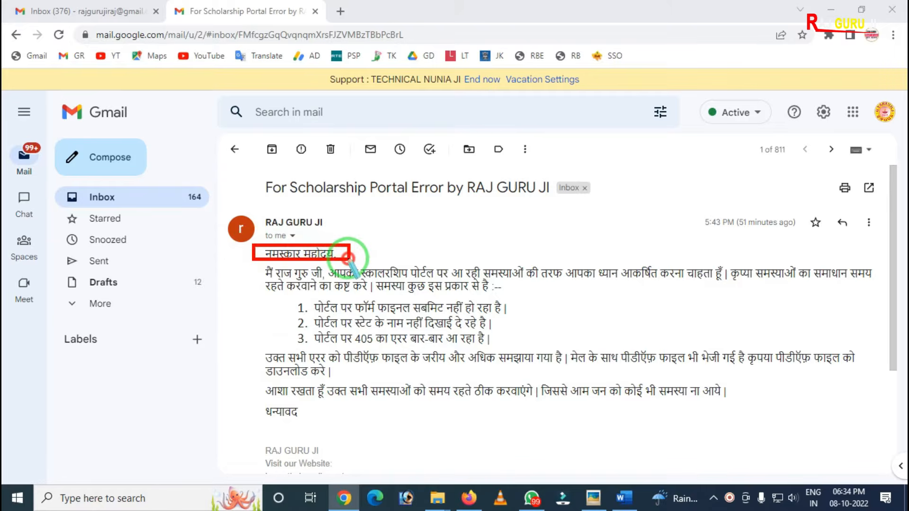
mouse_move(251, 244)
left_mouse_down()
mouse_move(362, 406)
mouse_move(798, 425)
left_mouse_up()
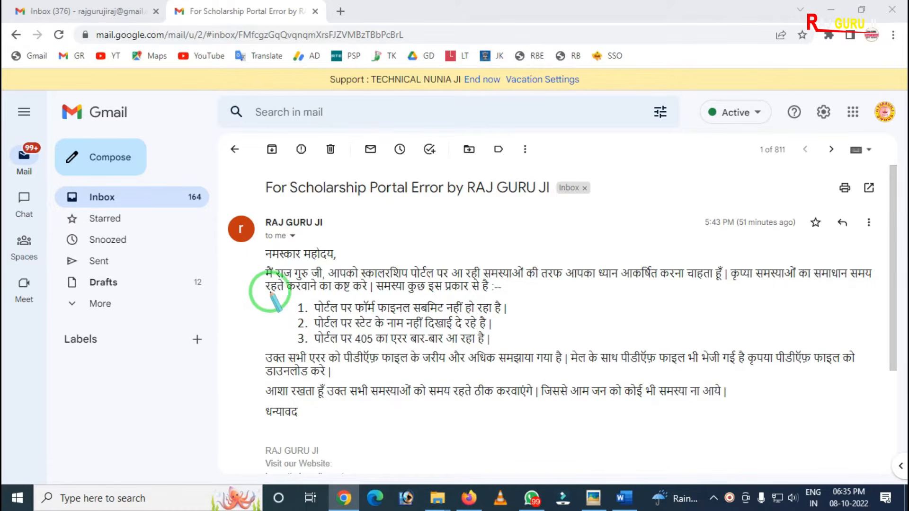
Step: Examine how the subject line of the scholarship portal error email names the issue and the sender
mouse_move(250, 160)
left_mouse_down()
mouse_move(374, 215)
mouse_move(586, 209)
left_mouse_up()
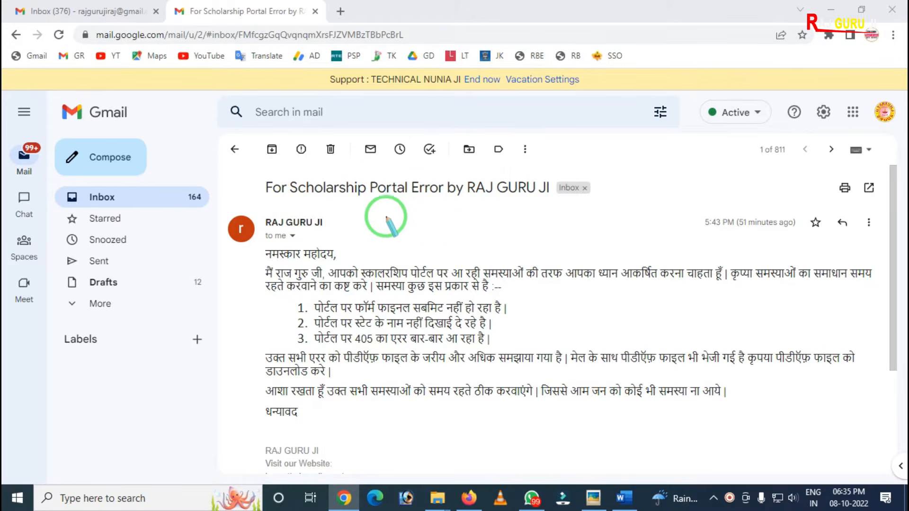
left_click(255, 171)
mouse_move(255, 171)
left_mouse_down()
mouse_move(370, 209)
mouse_move(576, 207)
left_mouse_up()
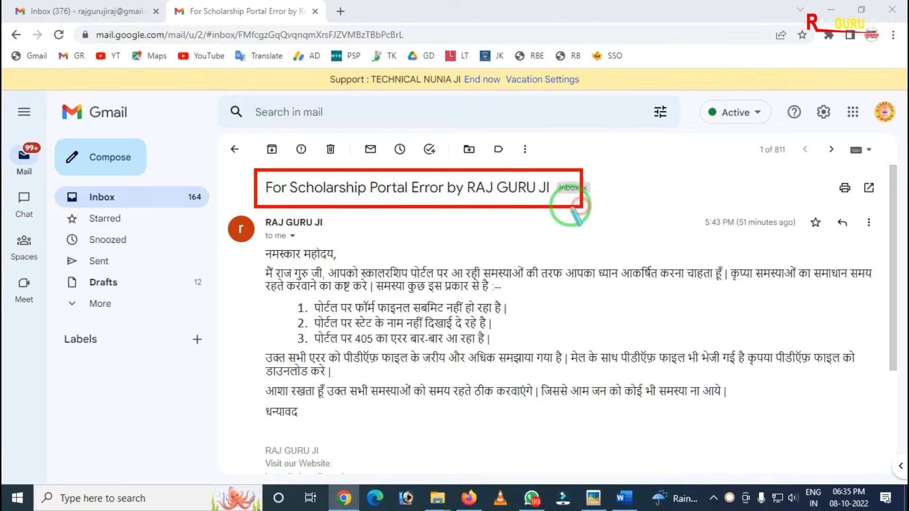
mouse_move(440, 167)
left_mouse_down()
mouse_move(483, 207)
mouse_move(571, 208)
left_mouse_up()
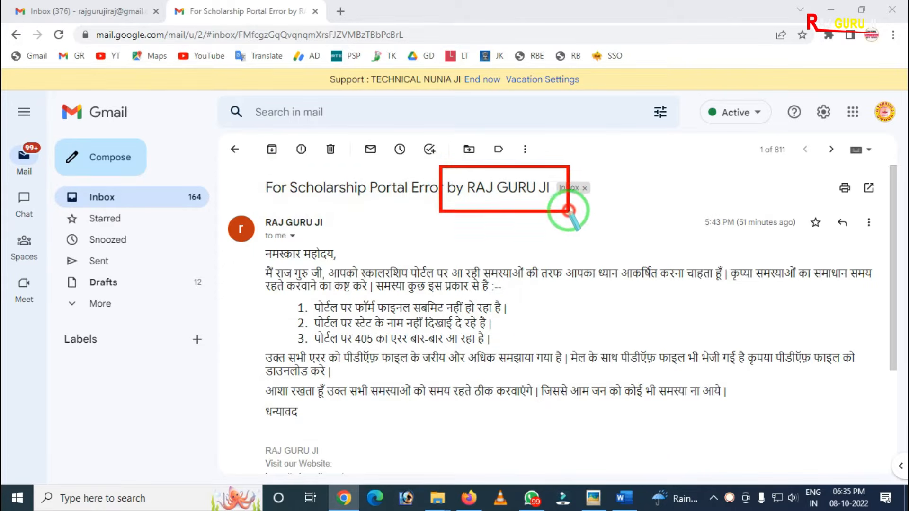
mouse_move(254, 172)
left_mouse_down()
mouse_move(337, 202)
mouse_move(444, 202)
left_mouse_up()
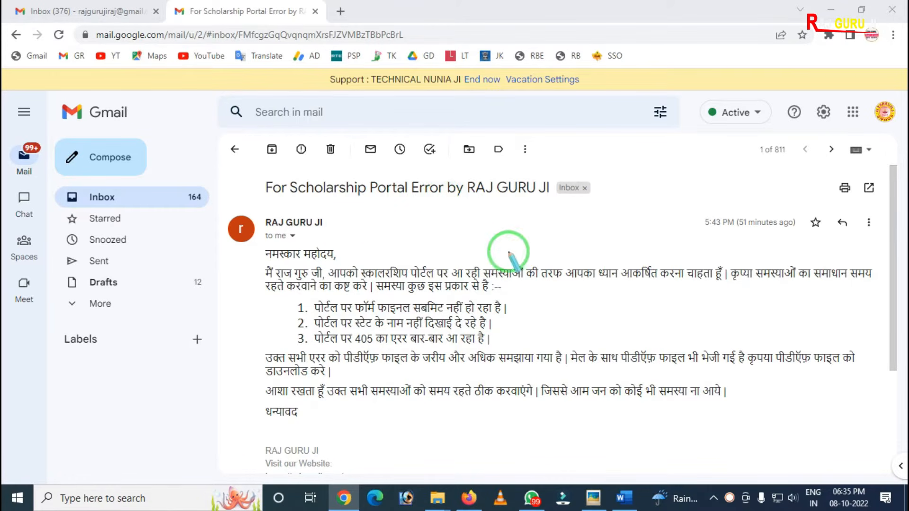
Step: Review the signature with website and YouTube channel links at the end of the email, and recheck its subject line
scroll(392, 304, "down", 1)
scroll(392, 304, "down", 3)
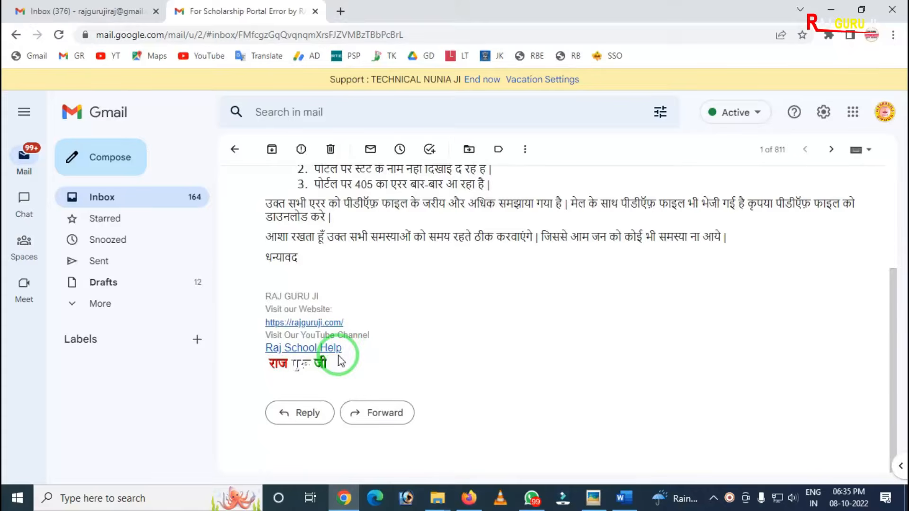
mouse_move(239, 279)
left_mouse_down()
mouse_move(301, 374)
mouse_move(412, 388)
left_mouse_up()
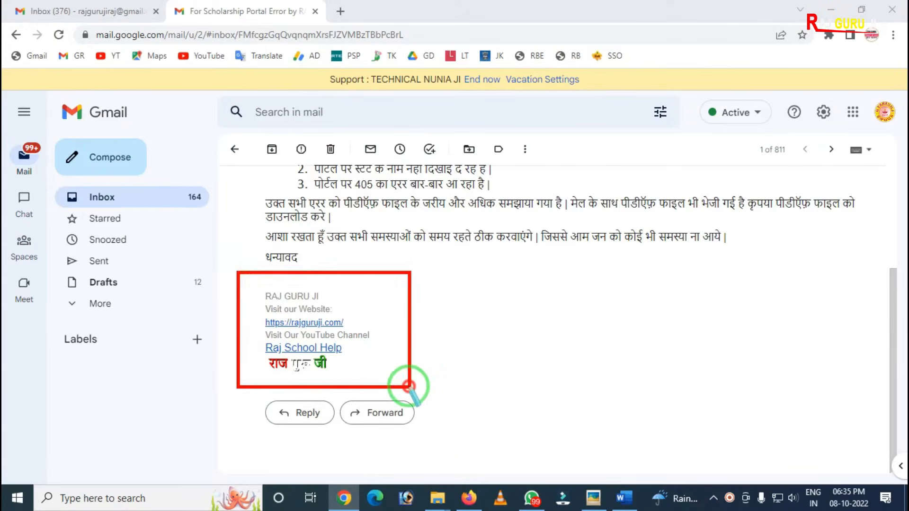
scroll(386, 341, "up", 4)
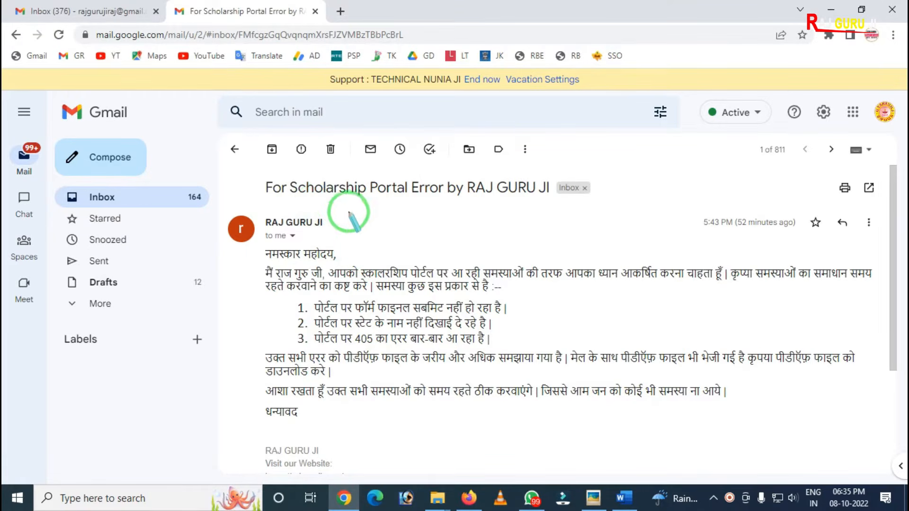
left_click_drag(250, 166, 554, 203)
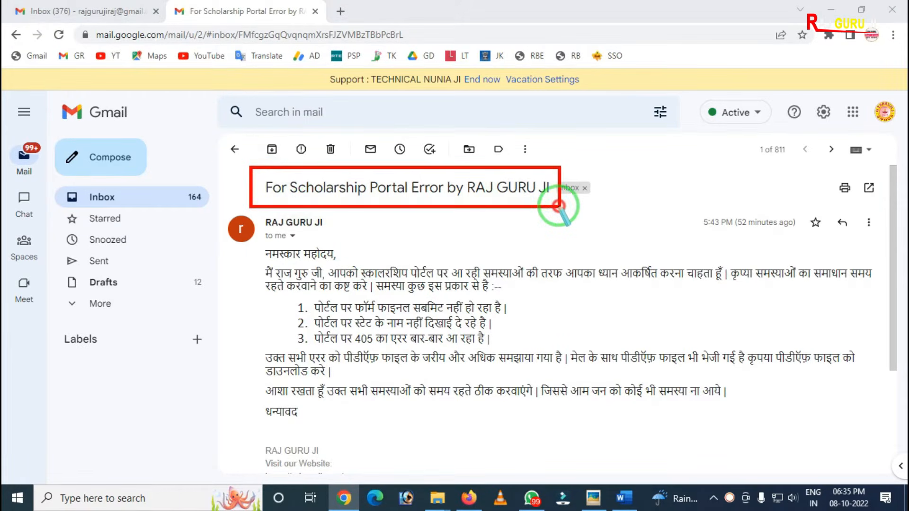
key("Escape")
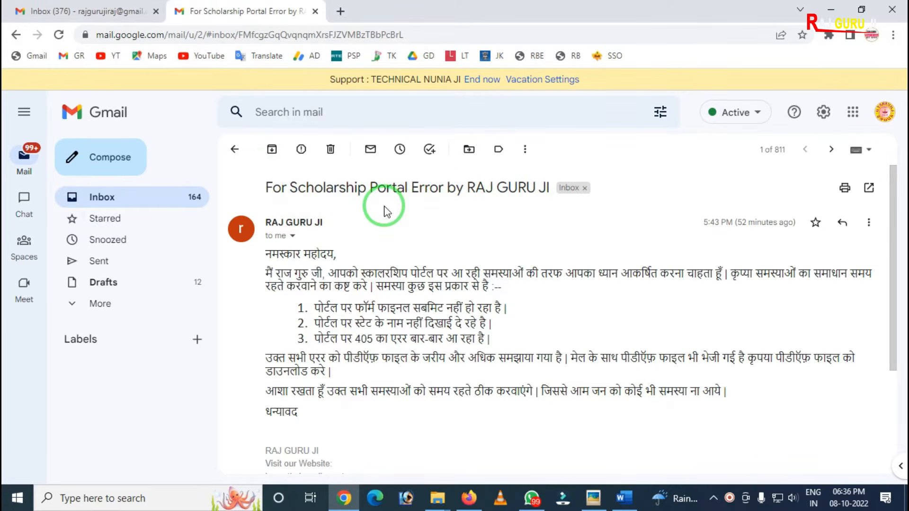
Step: Return to the inbox list and examine how the scholarship portal error email's subject appears there
left_click(234, 149)
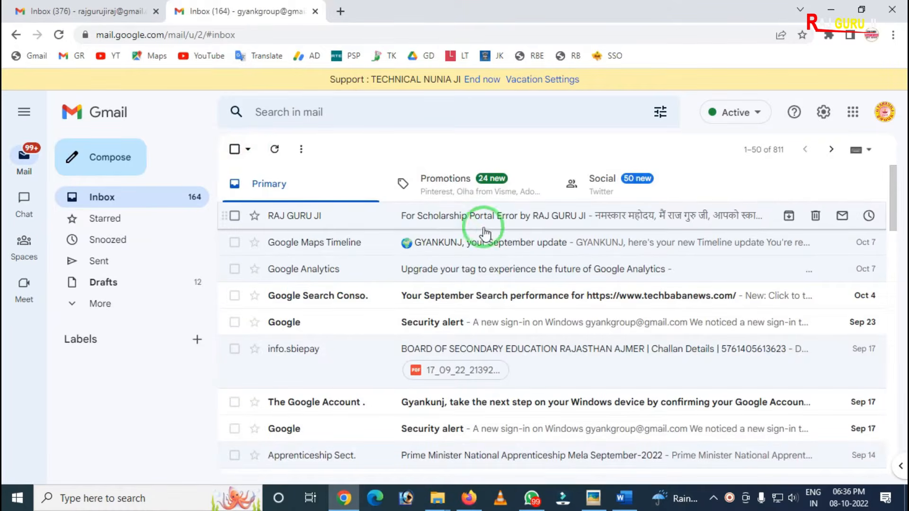
key("ctrl+alt+d")
mouse_move(386, 203)
left_mouse_down()
mouse_move(400, 223)
mouse_move(595, 230)
left_mouse_up()
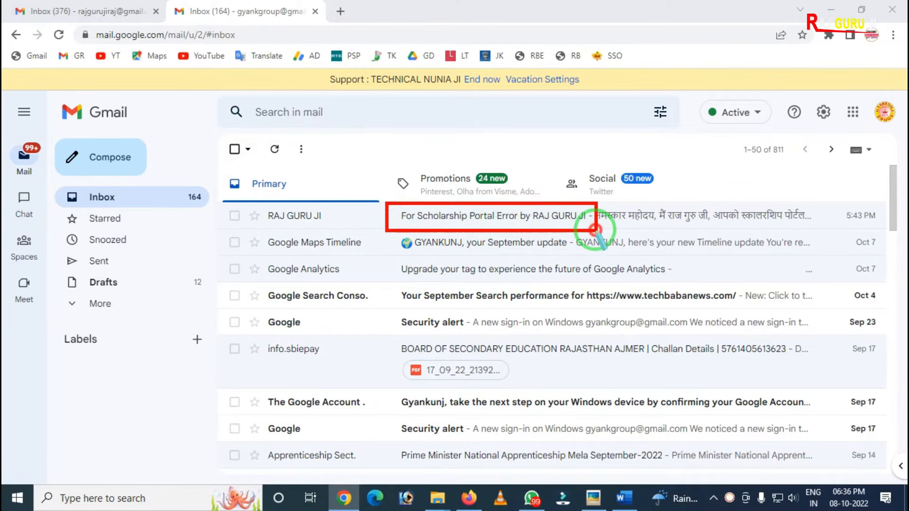
right_click(467, 228)
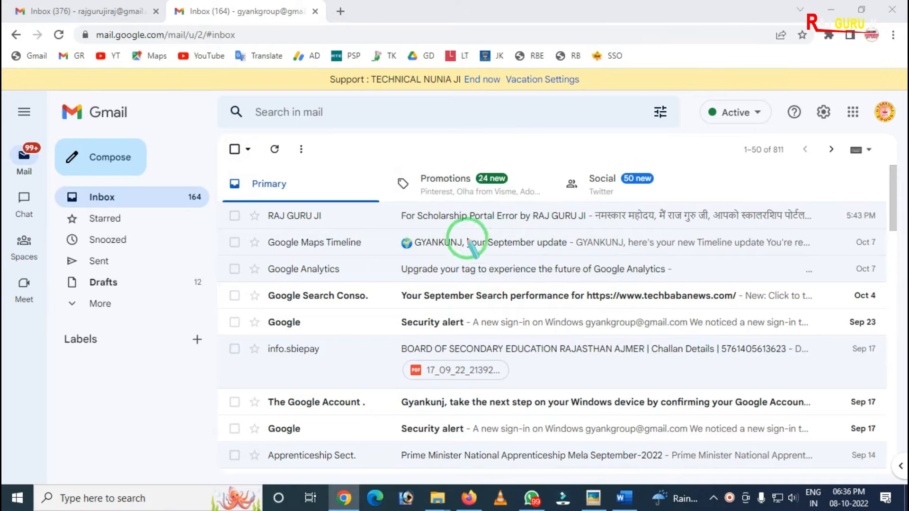
key("Escape")
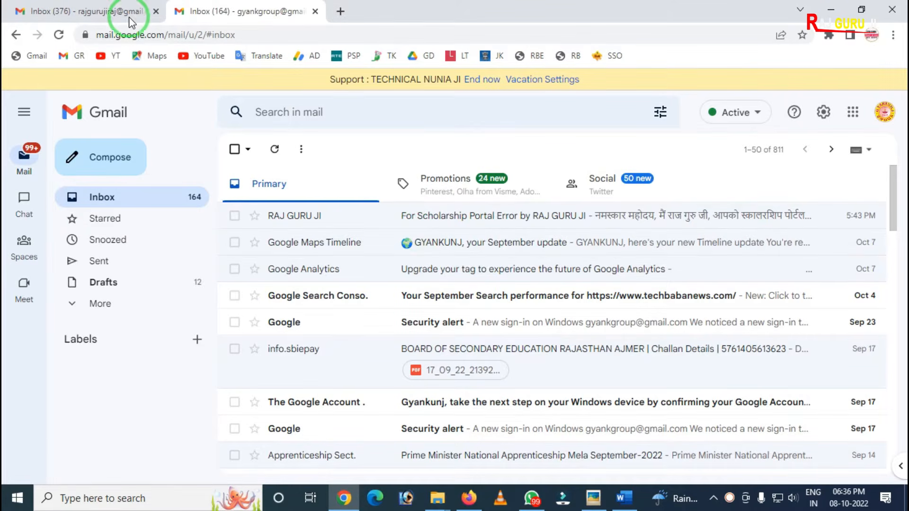
Step: Switch to the sending Gmail account's inbox and look over its mail folders and the option for composing a message
left_click(66, 11)
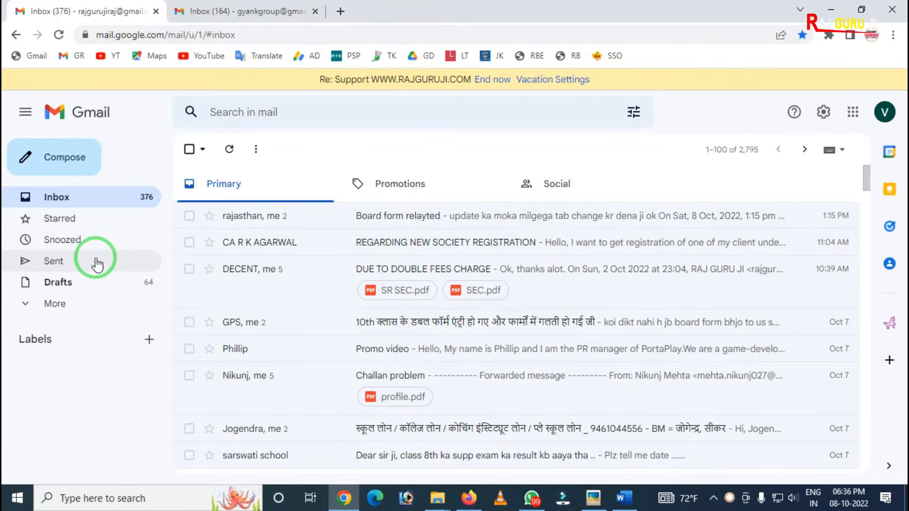
mouse_move(4, 121)
left_mouse_down()
mouse_move(77, 290)
mouse_move(163, 341)
left_mouse_up()
right_click(77, 247)
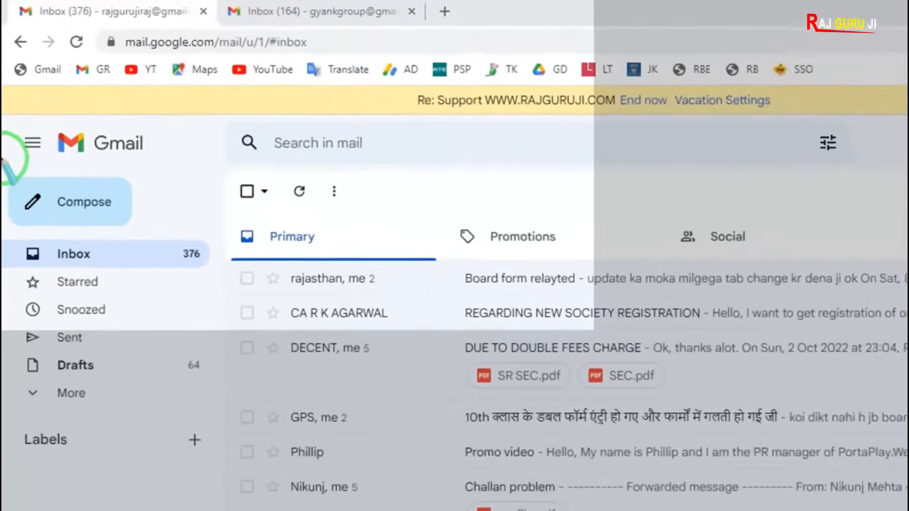
mouse_move(7, 160)
left_mouse_down()
mouse_move(42, 251)
mouse_move(137, 241)
left_mouse_up()
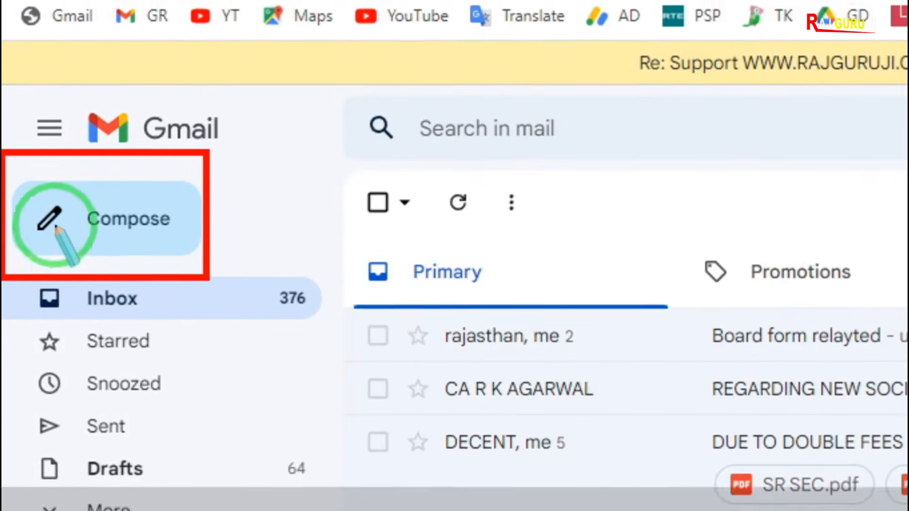
left_click_drag(10, 169, 80, 212)
left_click_drag(79, 261, 83, 277)
right_click(82, 277)
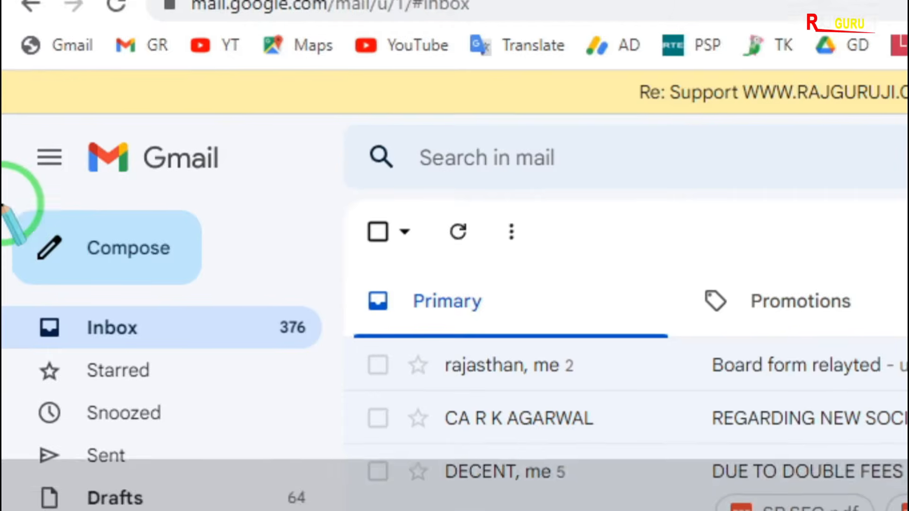
left_click_drag(4, 169, 112, 250)
left_click_drag(112, 287, 207, 317)
right_click(207, 318)
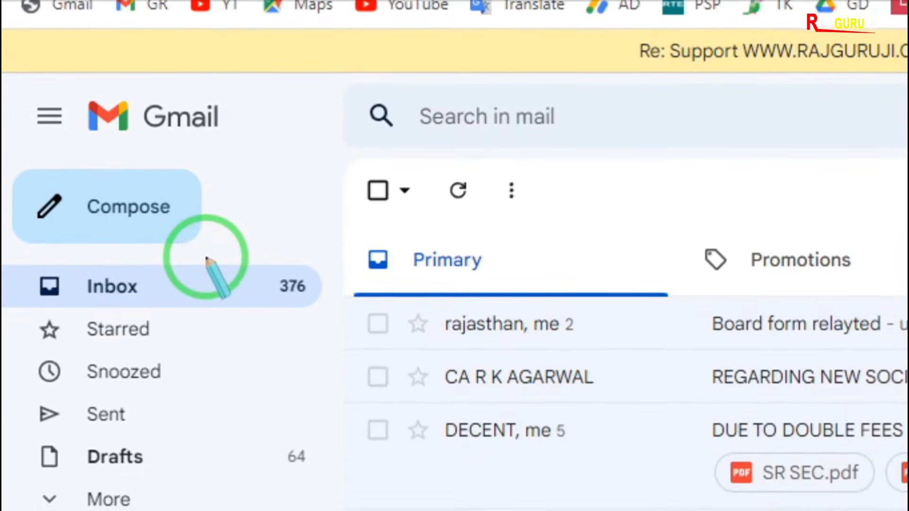
Step: Start a new email message, look over its compose window, and expand it to the large view with the recipient field active
left_click(151, 228)
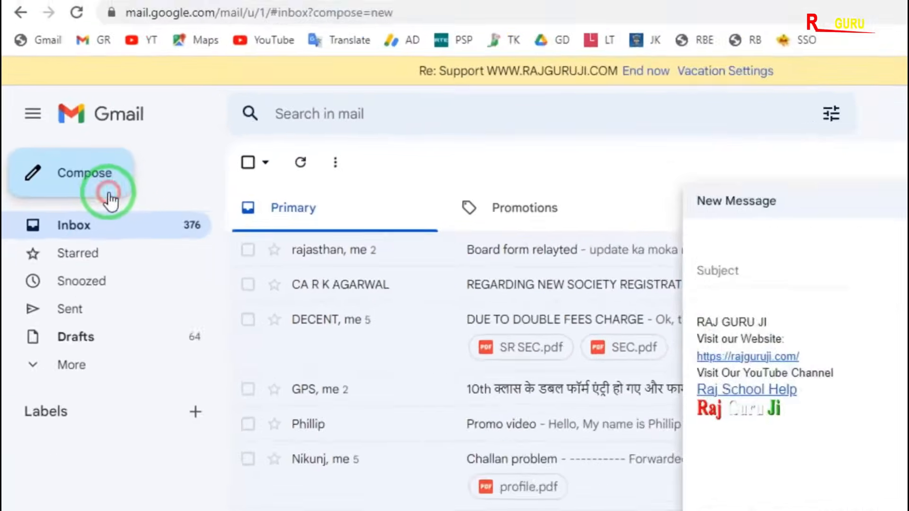
left_click_drag(573, 147, 625, 380)
left_click_drag(547, 341, 881, 502)
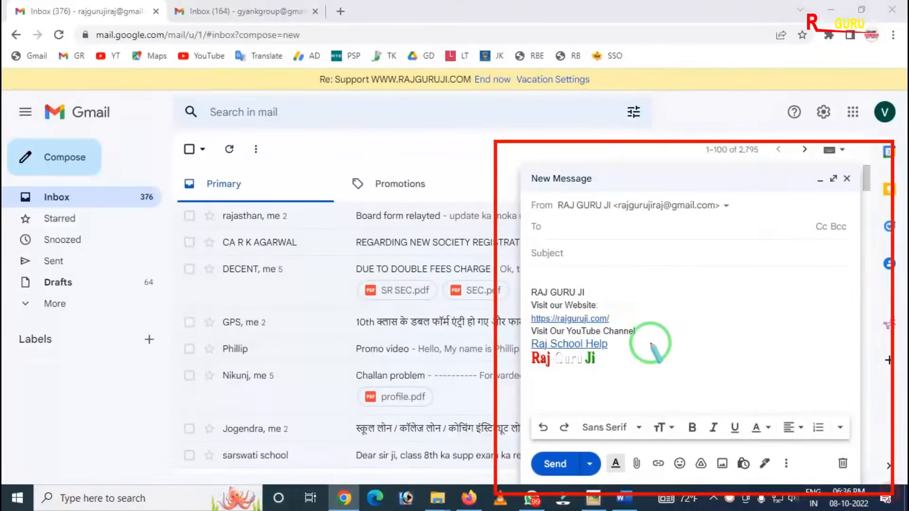
right_click(642, 334)
left_click_drag(551, 189, 759, 450)
right_click(715, 356)
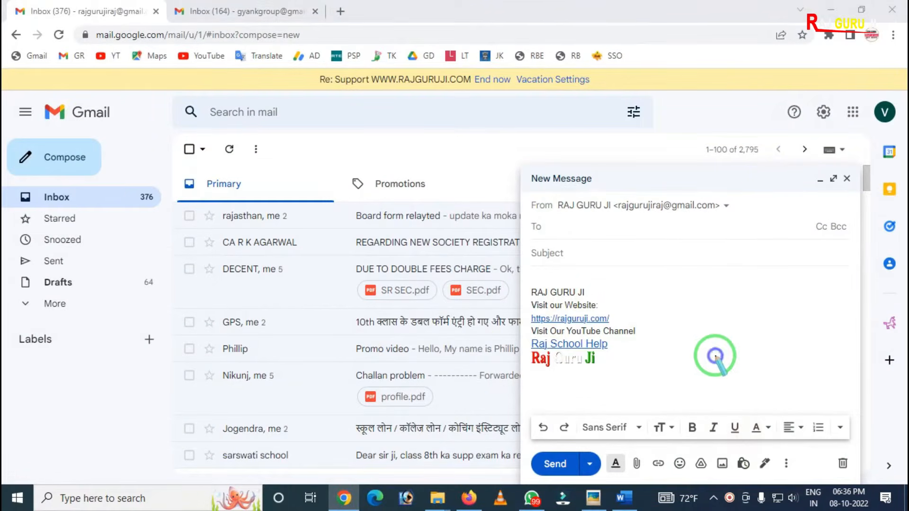
left_click(833, 179)
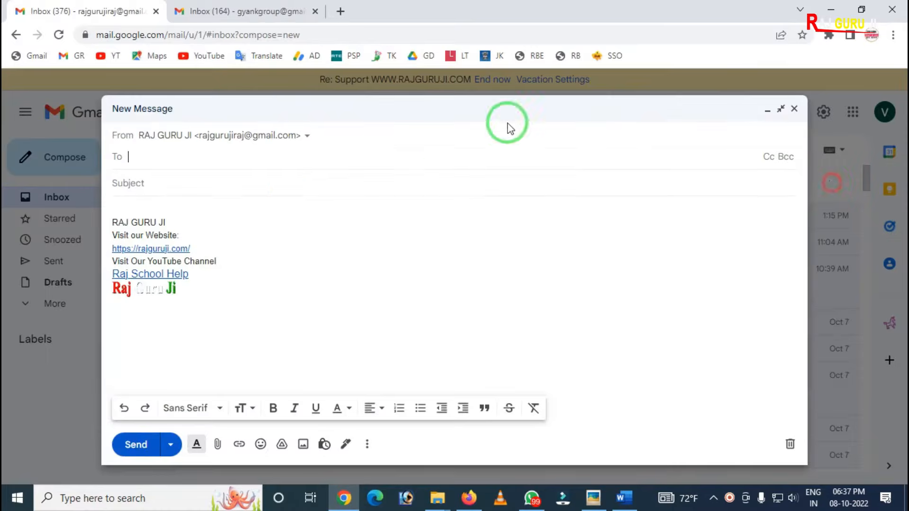
left_click(207, 158)
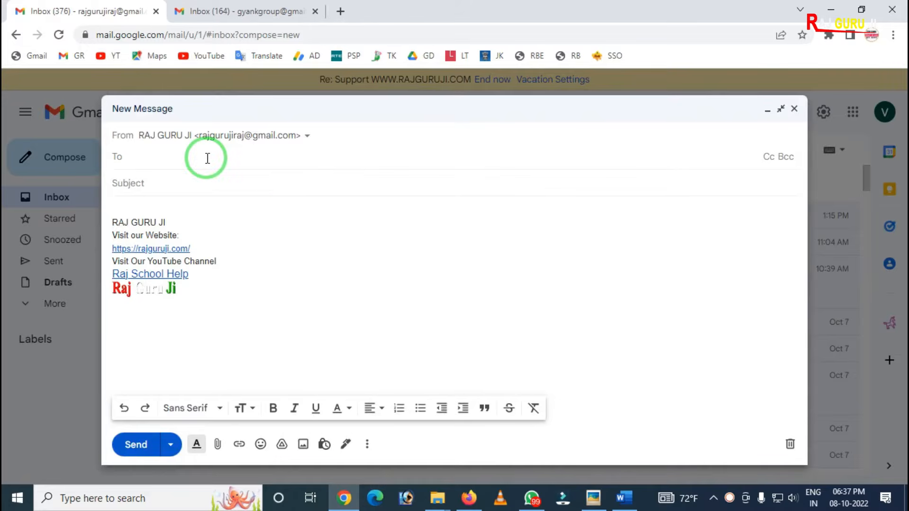
Step: Examine the new message's sender address and the list of alternative sender addresses available for it
mouse_move(102, 124)
left_mouse_down()
mouse_move(133, 144)
mouse_move(376, 148)
left_mouse_up()
right_click(292, 158)
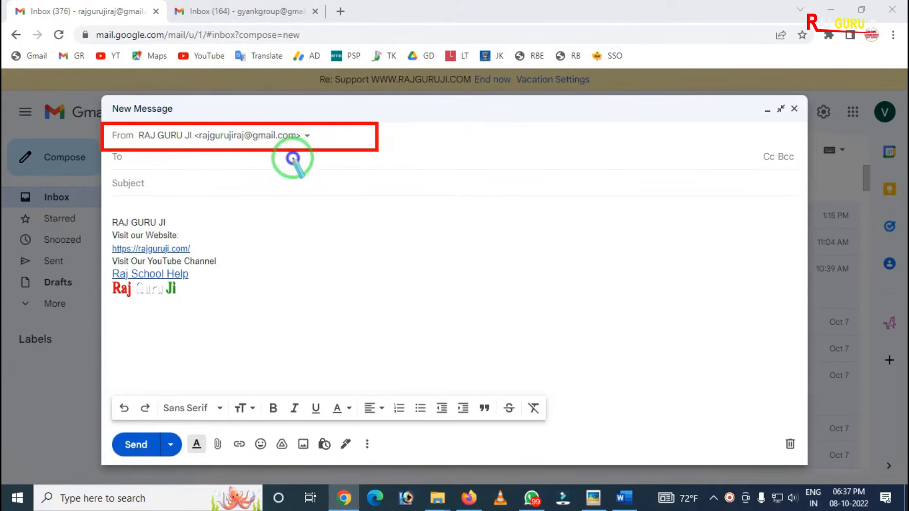
mouse_move(189, 121)
left_mouse_down()
mouse_move(240, 152)
mouse_move(314, 152)
left_mouse_up()
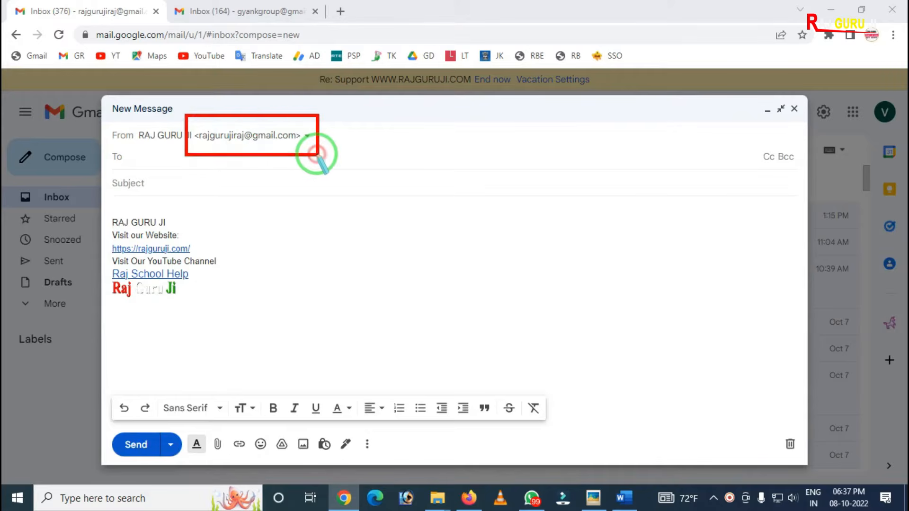
right_click(317, 156)
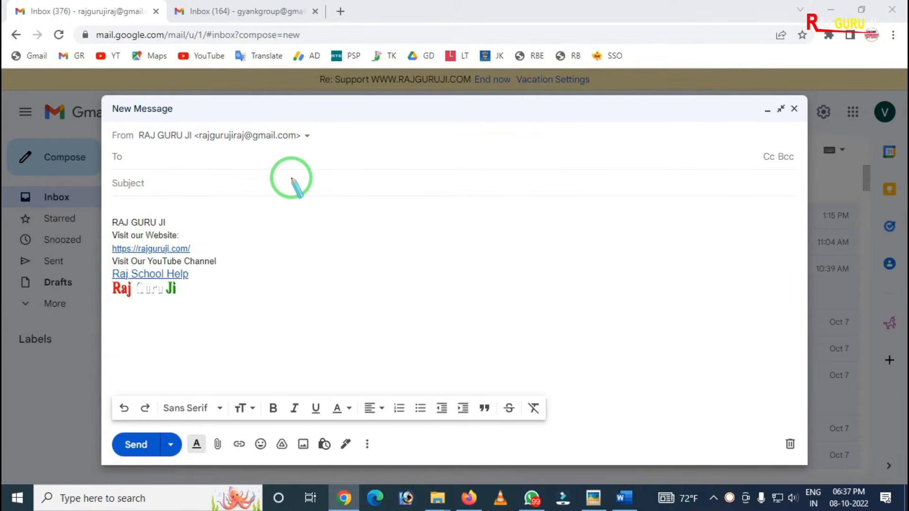
left_click(303, 135)
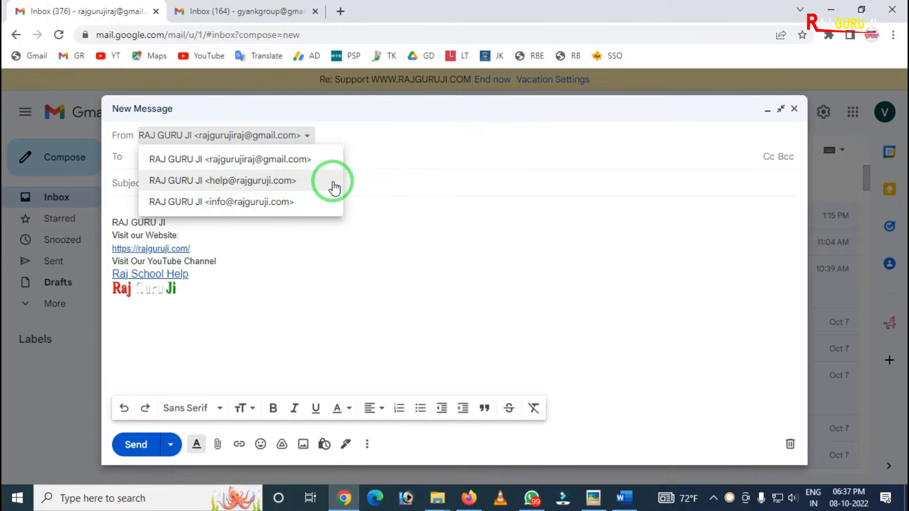
left_click(313, 172)
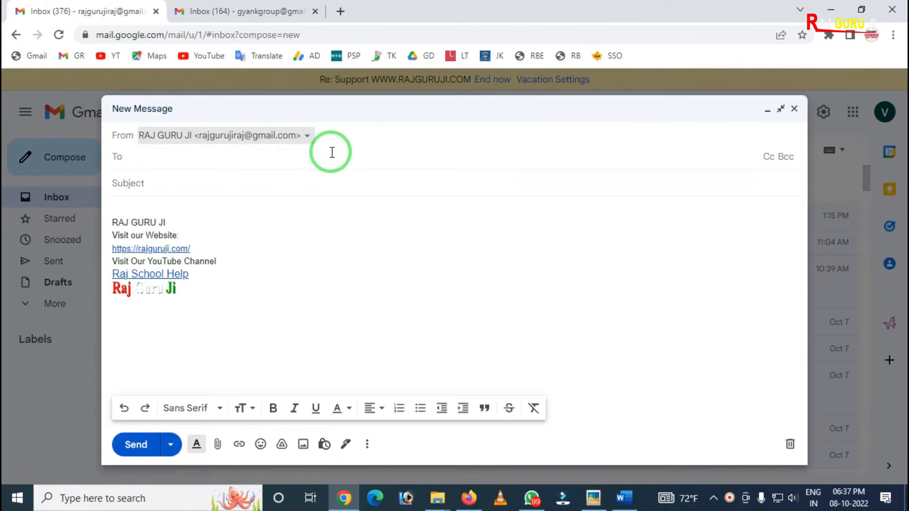
left_click(303, 135)
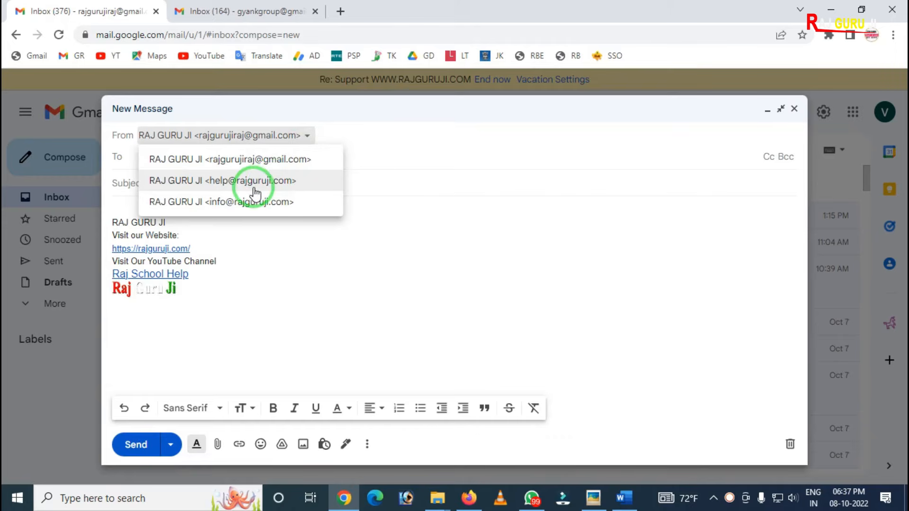
Step: Close the list of sender addresses and examine the From and To fields, leaving the recipient field ready for entry
left_click(347, 200)
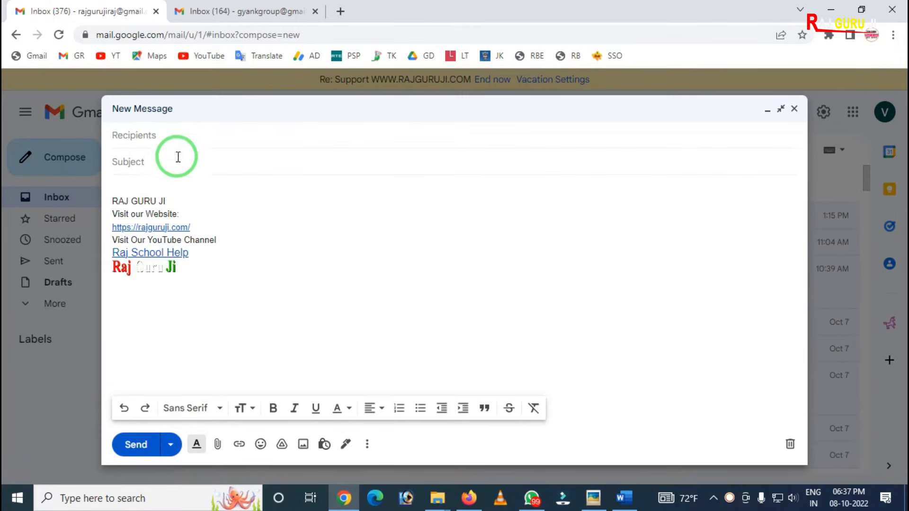
left_click(127, 138)
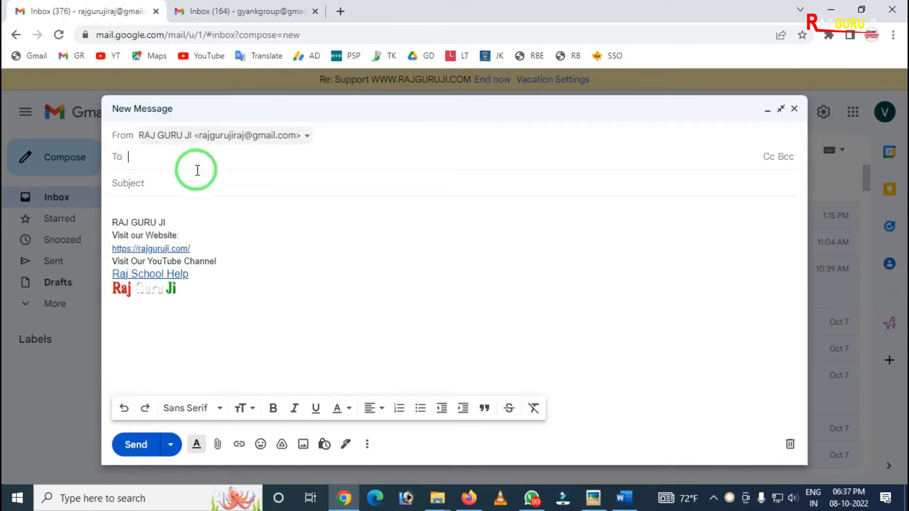
key("ctrl+2")
mouse_move(183, 116)
left_mouse_down()
mouse_move(294, 177)
mouse_move(341, 168)
left_mouse_up()
right_click(174, 135)
left_click_drag(103, 146, 151, 174)
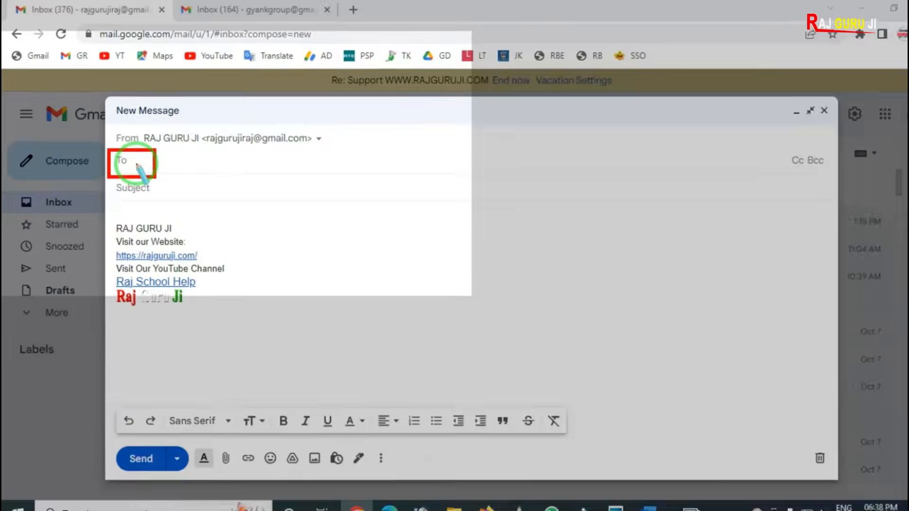
right_click(132, 160)
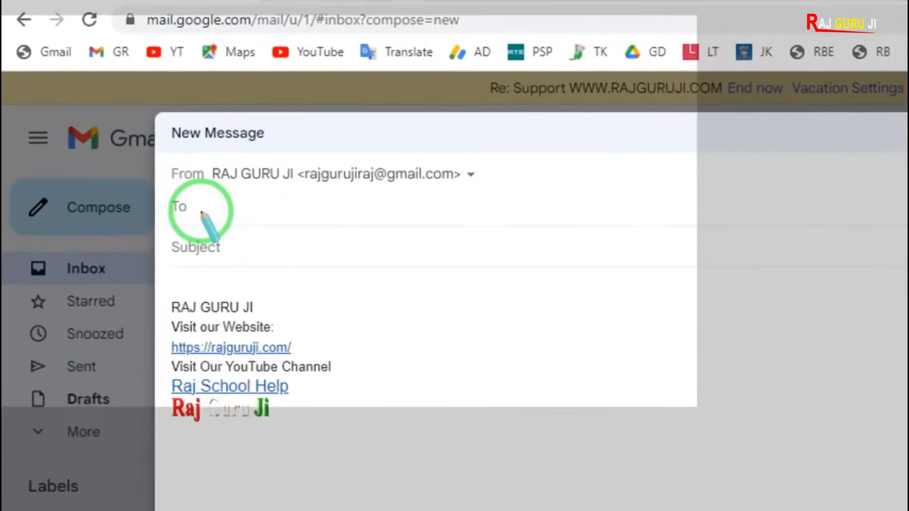
key("Escape")
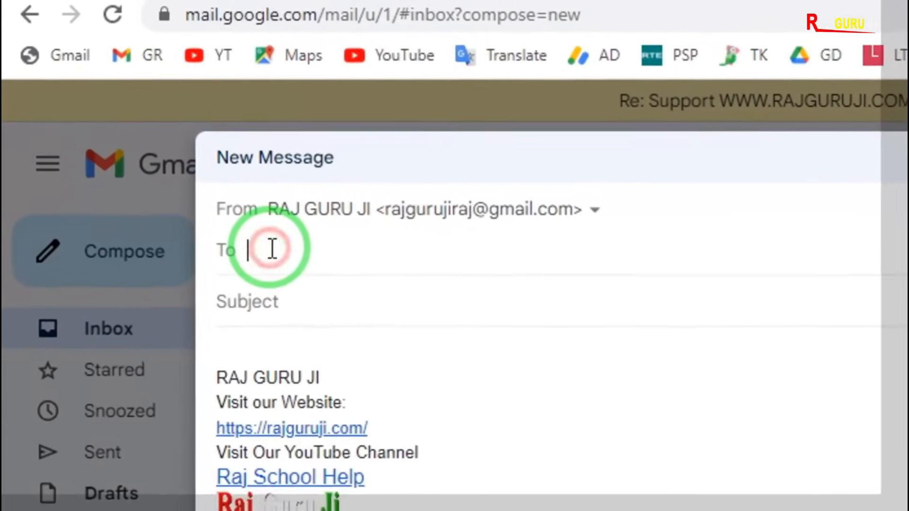
Step: Add two suggested contacts matching "G" to the To field: the first group's email address and GPS School
type("G")
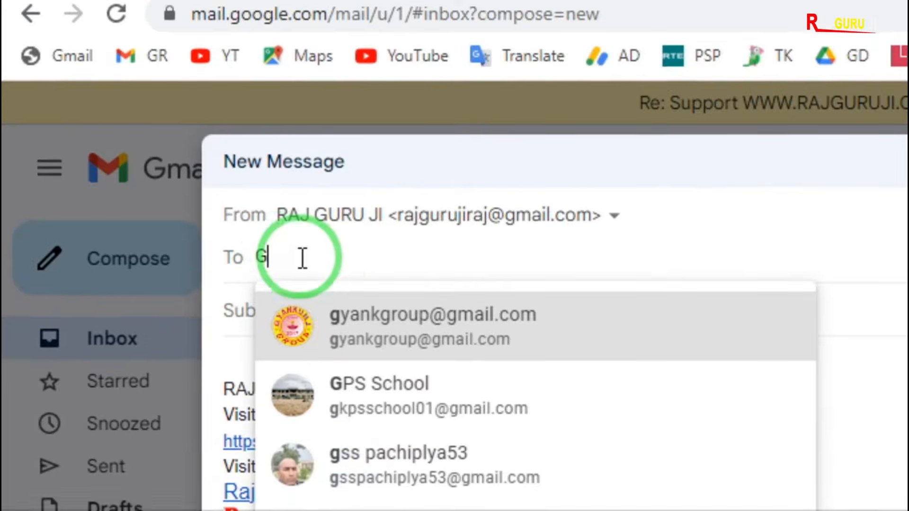
mouse_move(342, 319)
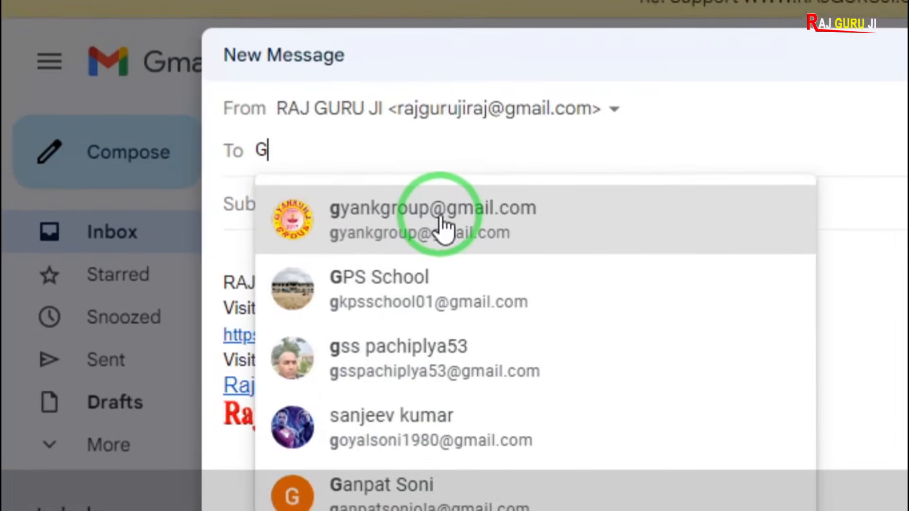
mouse_move(443, 237)
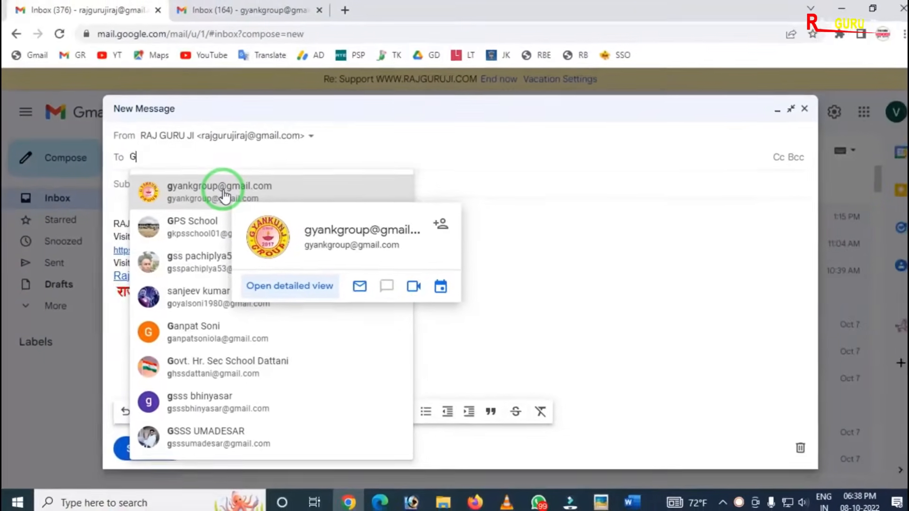
left_click(222, 190)
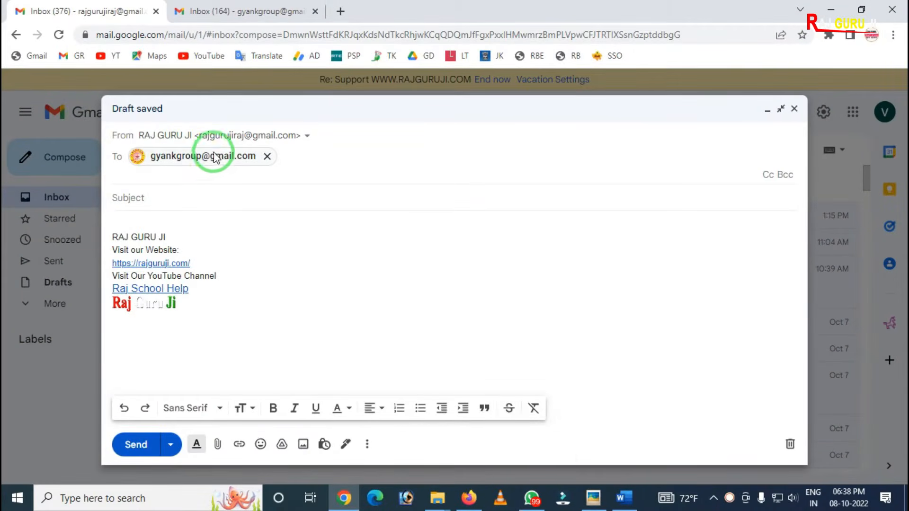
mouse_move(211, 163)
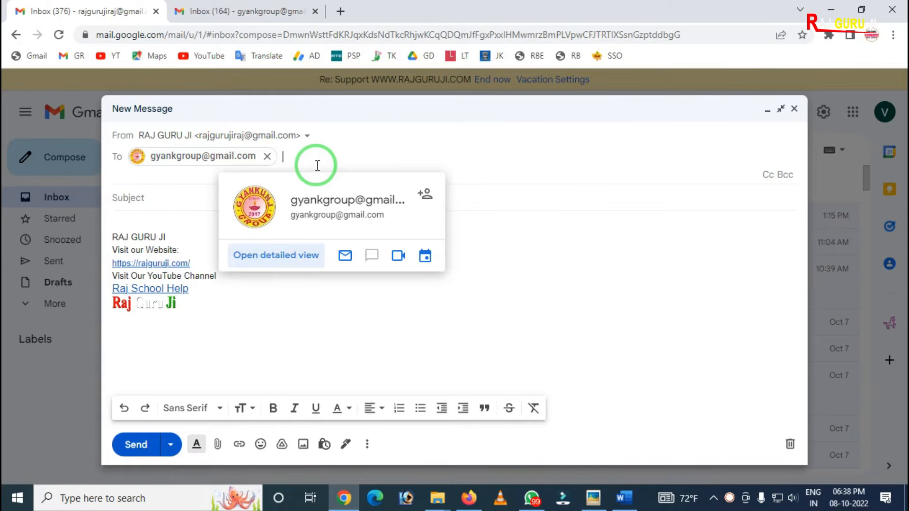
type("G")
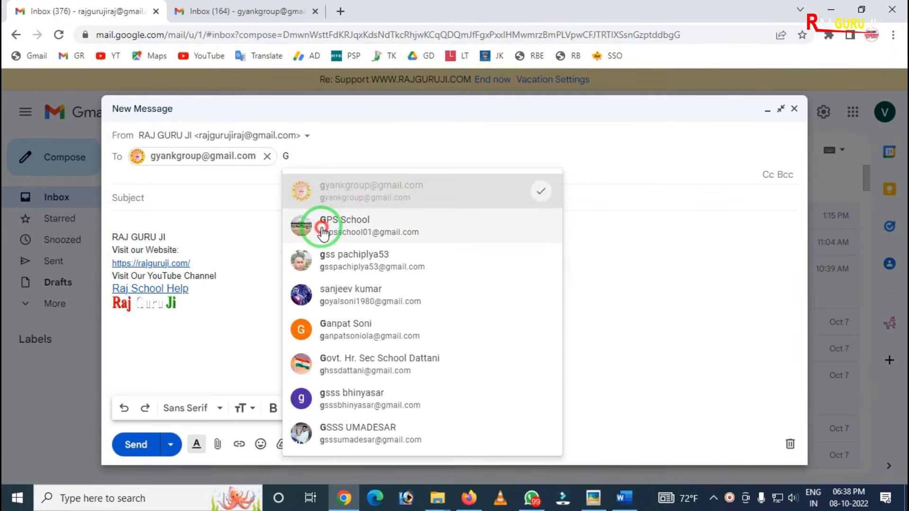
left_click(310, 222)
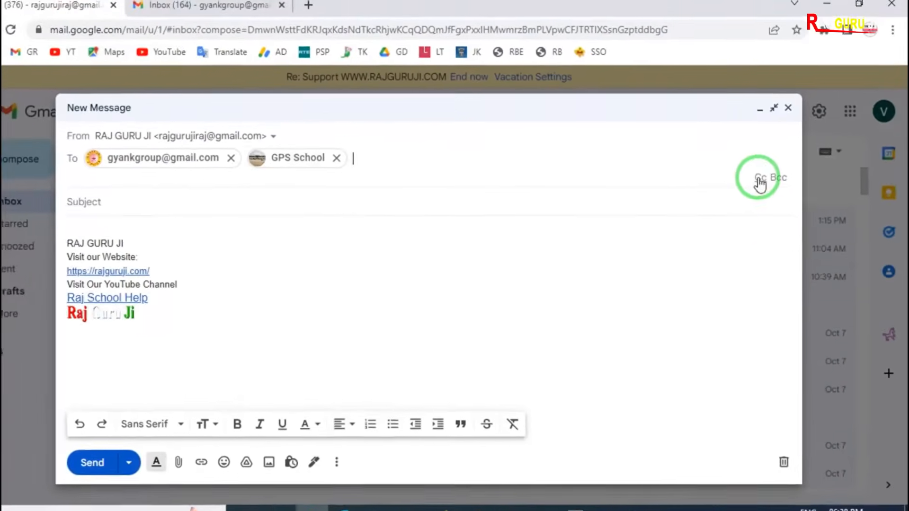
Step: Show the Cc field in the new message and examine where it sits below the recipients
left_click(760, 180)
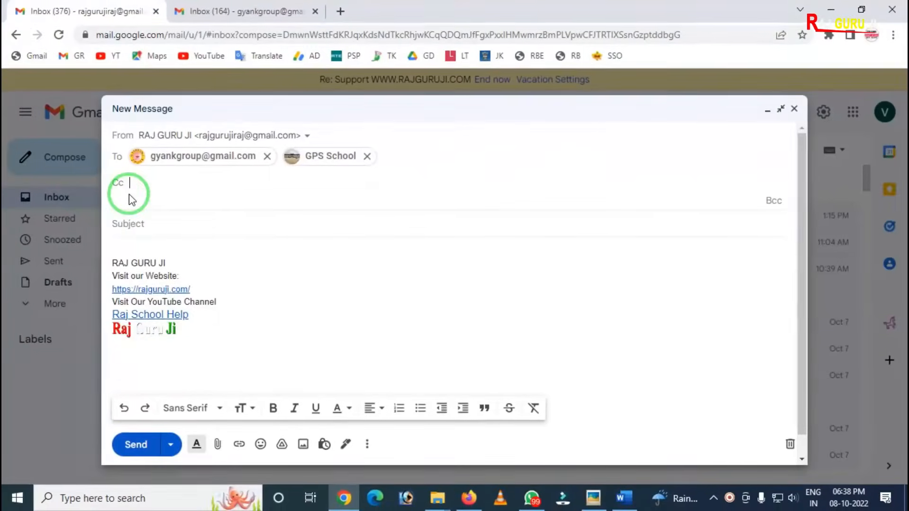
key("ctrl+alt+d")
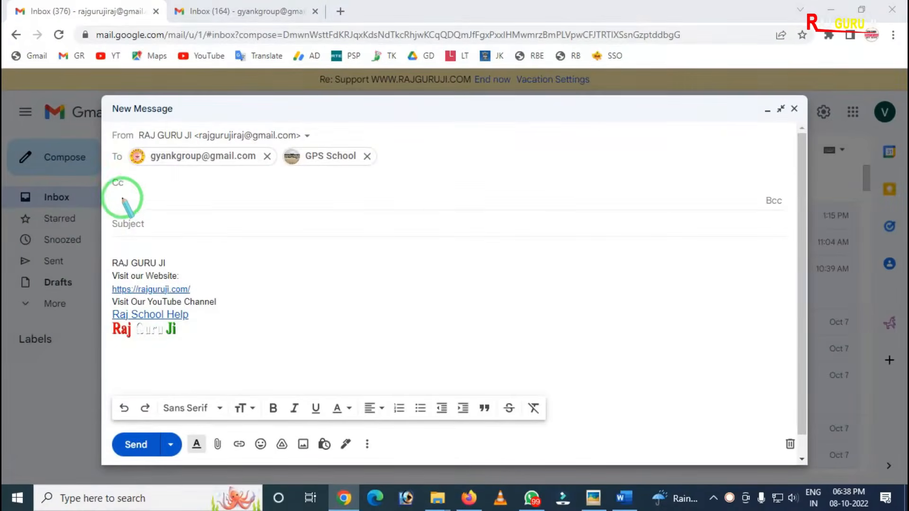
left_click_drag(105, 169, 133, 197)
right_click(135, 194)
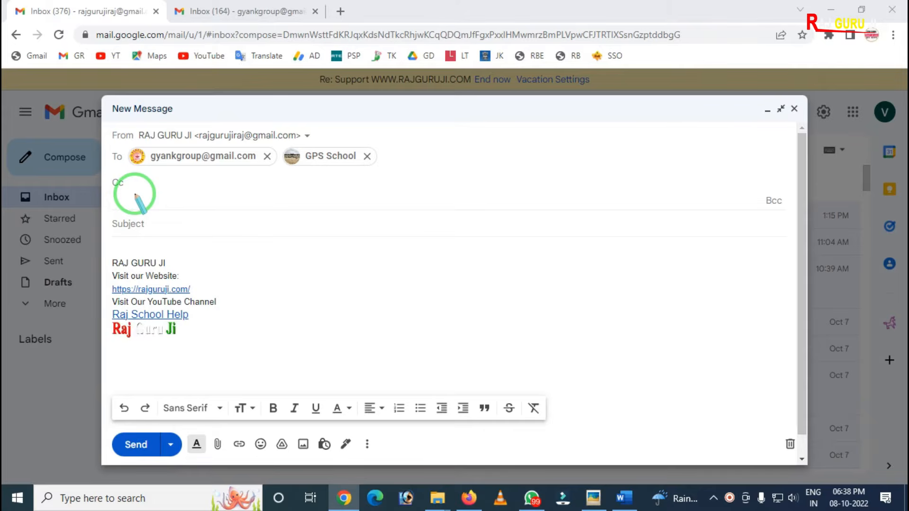
Step: Compare the recipients entered in the To field with the empty Cc field meant for copying additional people
mouse_move(121, 141)
left_mouse_down()
mouse_move(260, 163)
mouse_move(415, 166)
left_mouse_up()
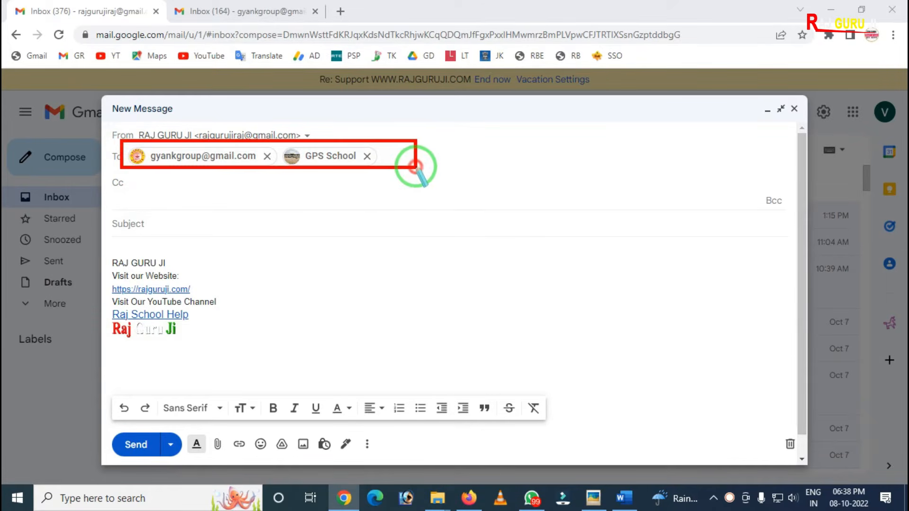
right_click(347, 181)
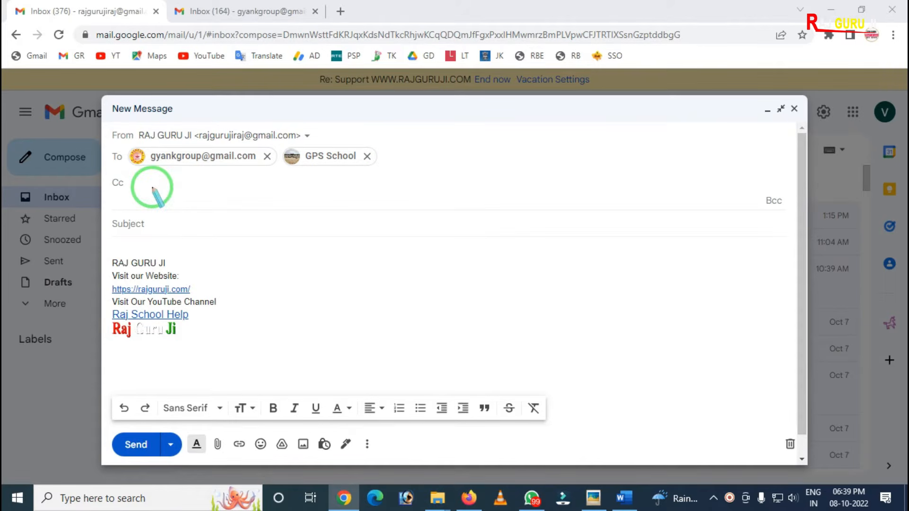
mouse_move(110, 167)
left_mouse_down()
mouse_move(120, 179)
mouse_move(174, 195)
left_mouse_up()
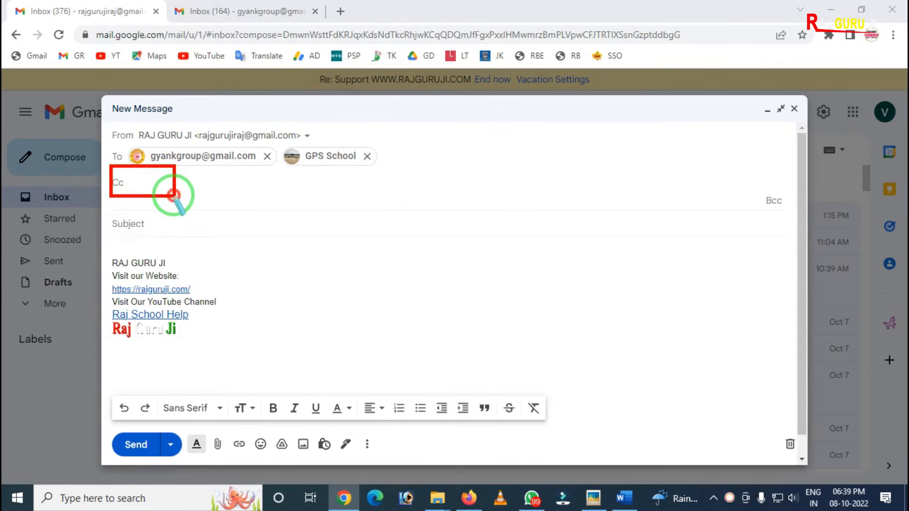
right_click(174, 195)
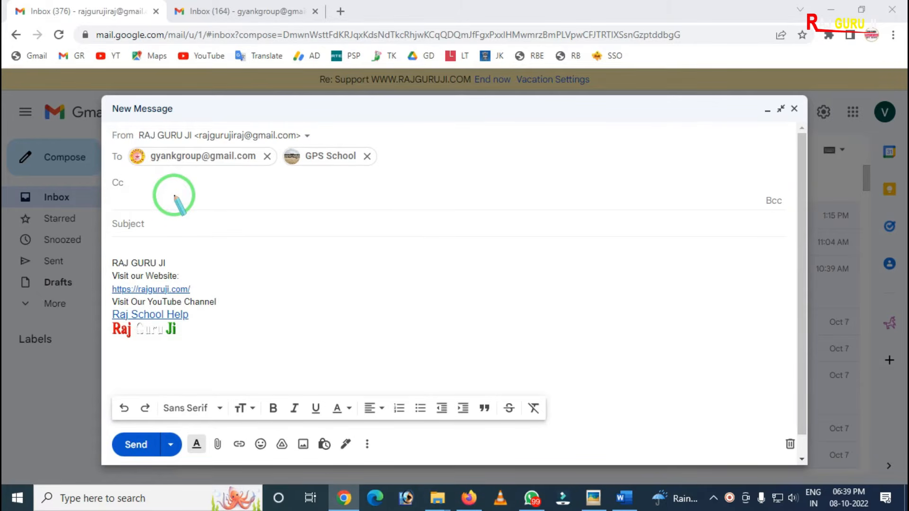
mouse_move(381, 126)
left_mouse_down()
mouse_move(377, 152)
mouse_move(493, 156)
left_mouse_up()
right_click(406, 157)
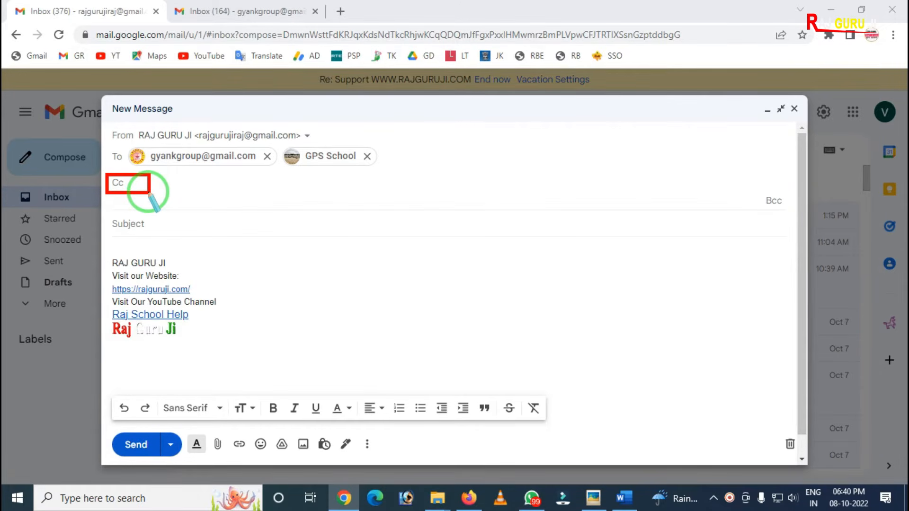
right_click(232, 189)
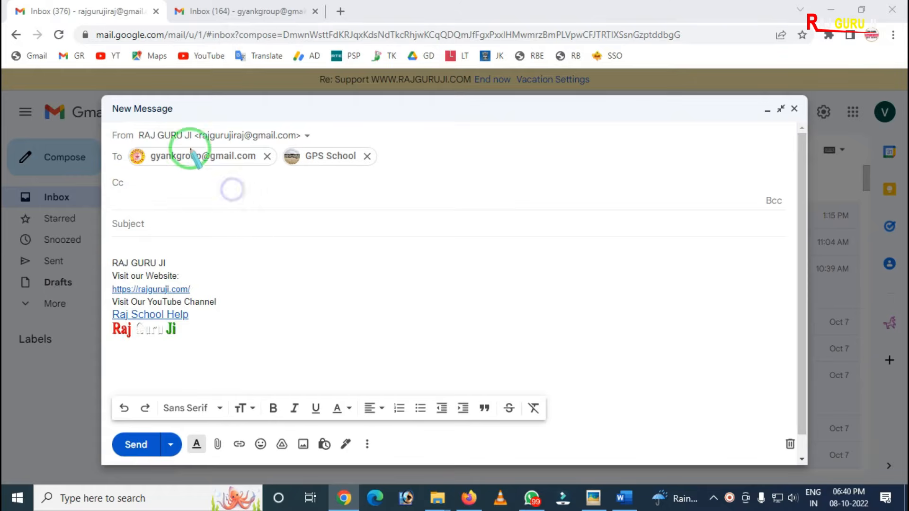
left_click_drag(186, 120, 415, 185)
right_click(233, 190)
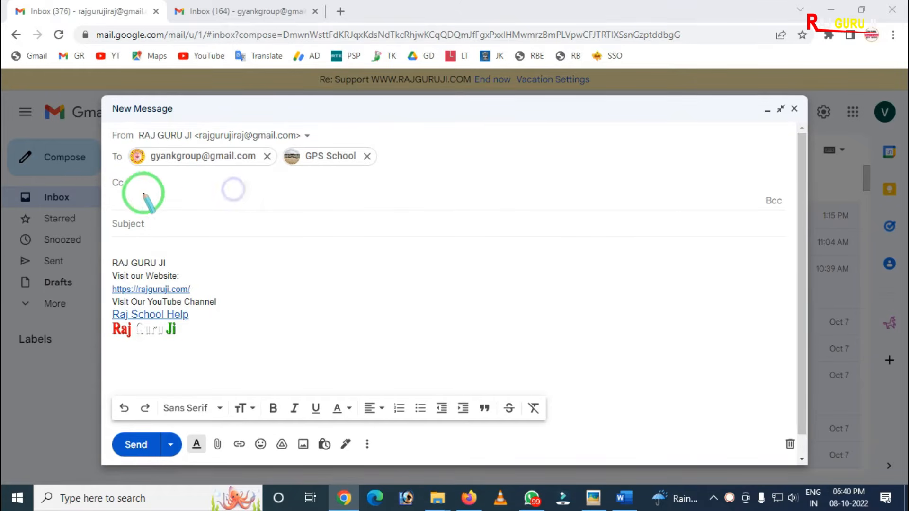
Step: Show the Bcc field in the new message and examine it beneath the Cc field
left_click_drag(729, 165, 794, 223)
right_click(746, 211)
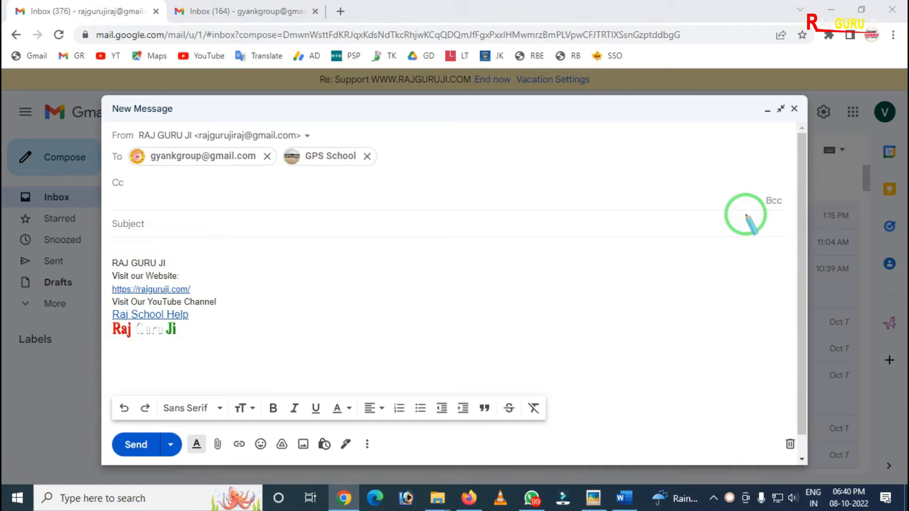
left_click(771, 201)
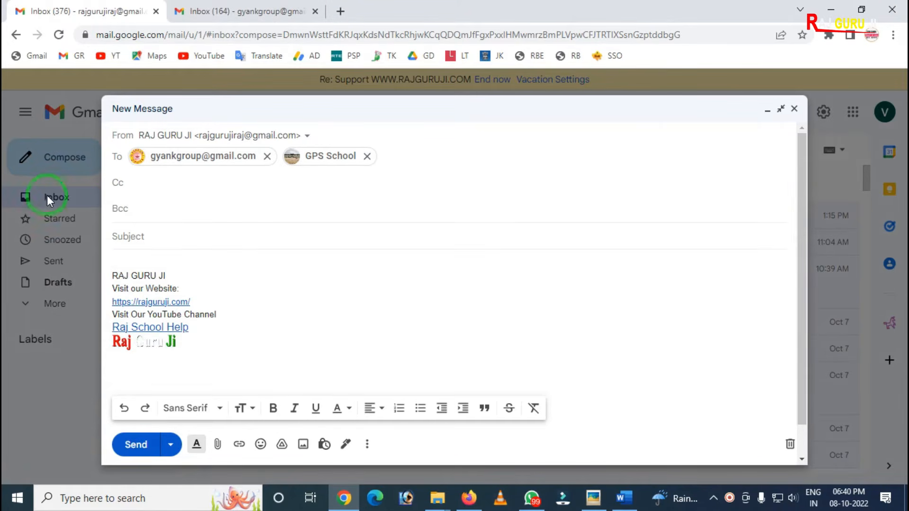
key("ctrl+alt+d")
left_click_drag(96, 195, 143, 224)
right_click(166, 209)
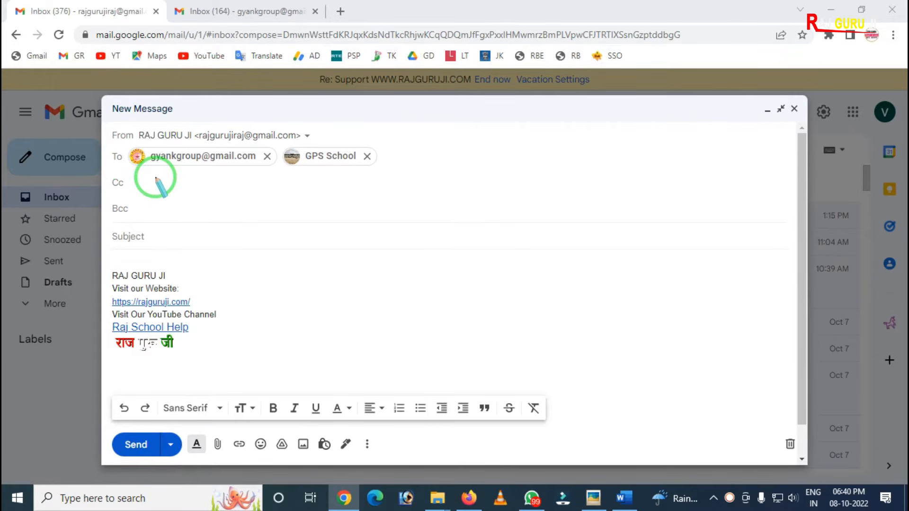
Step: Review the To recipients, the Cc and Bcc fields, and the message body area that all recipients receive
mouse_move(124, 142)
left_mouse_down()
mouse_move(357, 177)
mouse_move(404, 170)
left_mouse_up()
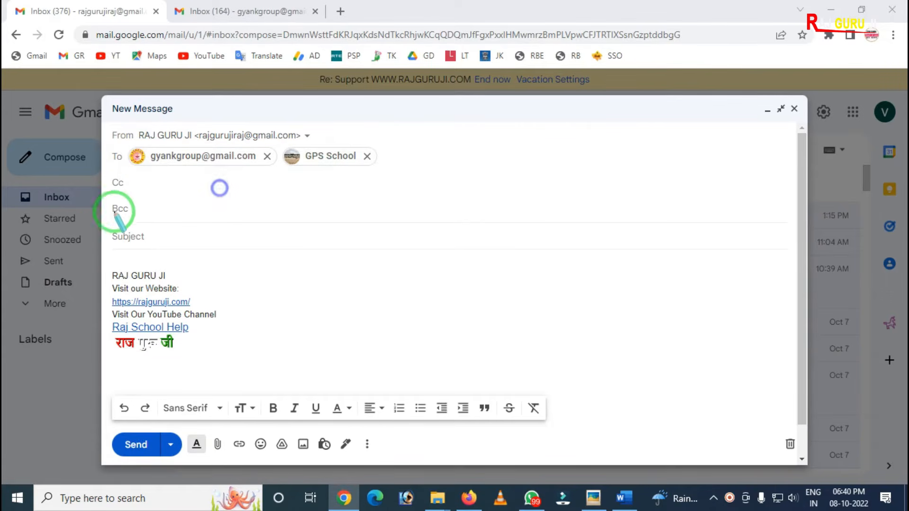
left_click_drag(102, 172, 202, 198)
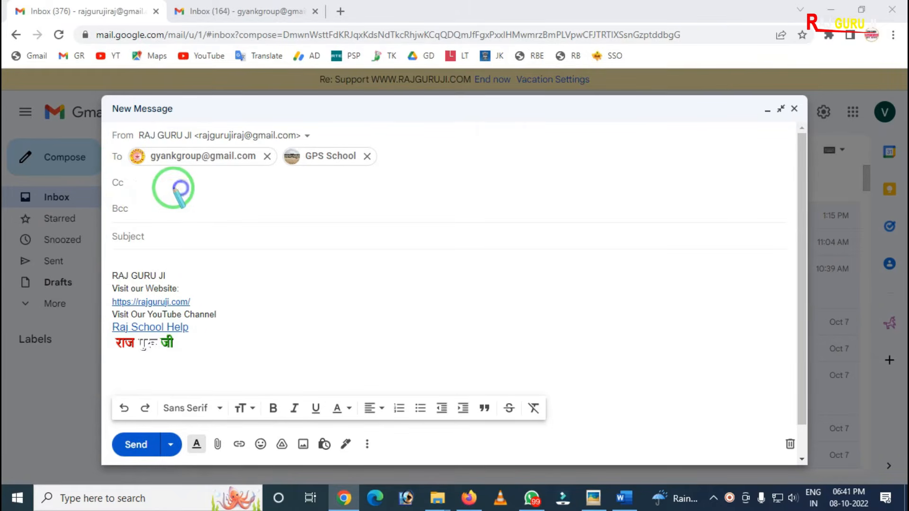
left_click_drag(156, 191, 201, 192)
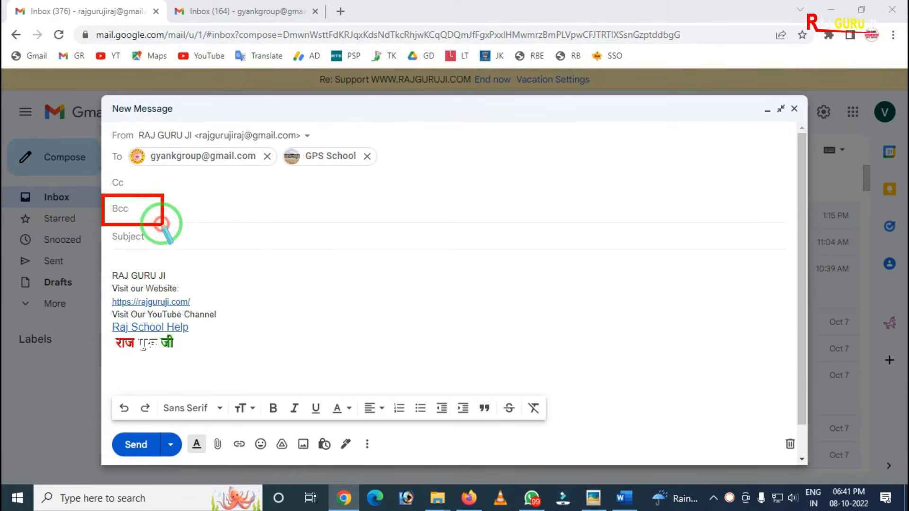
mouse_move(100, 242)
left_mouse_down()
mouse_move(217, 386)
mouse_move(578, 406)
left_mouse_up()
right_click(327, 280)
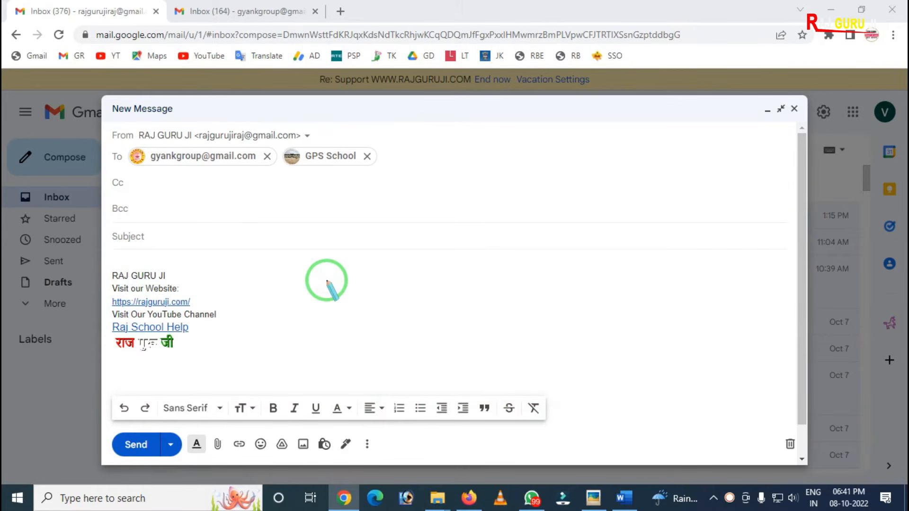
mouse_move(124, 138)
left_mouse_down()
mouse_move(152, 162)
mouse_move(349, 175)
left_mouse_up()
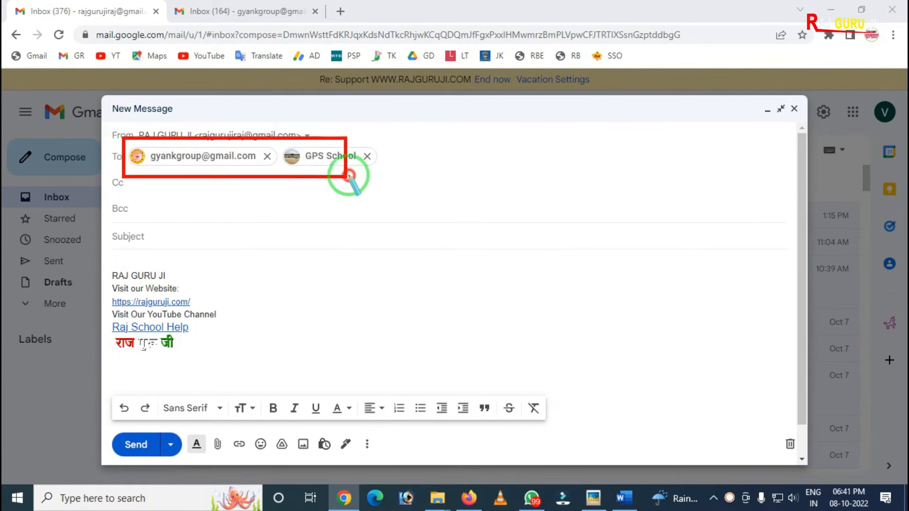
right_click(248, 173)
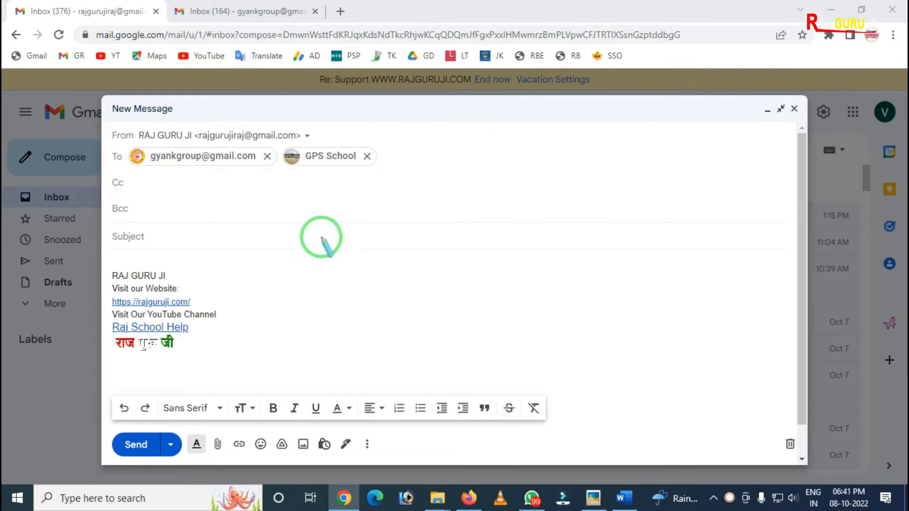
mouse_move(102, 254)
left_mouse_down()
mouse_move(462, 417)
mouse_move(705, 388)
left_mouse_up()
right_click(331, 319)
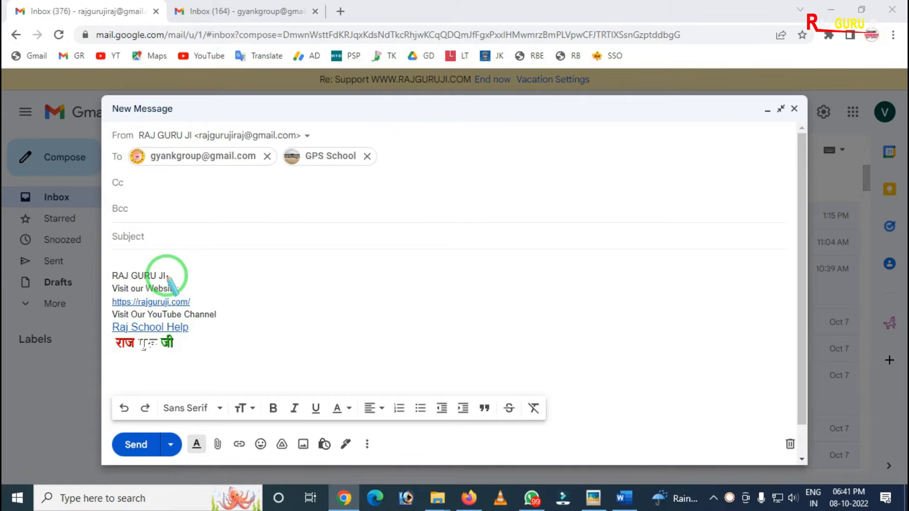
Step: Examine the Bcc field on its own and together with the Cc field above it
left_click_drag(104, 204, 157, 222)
right_click(163, 220)
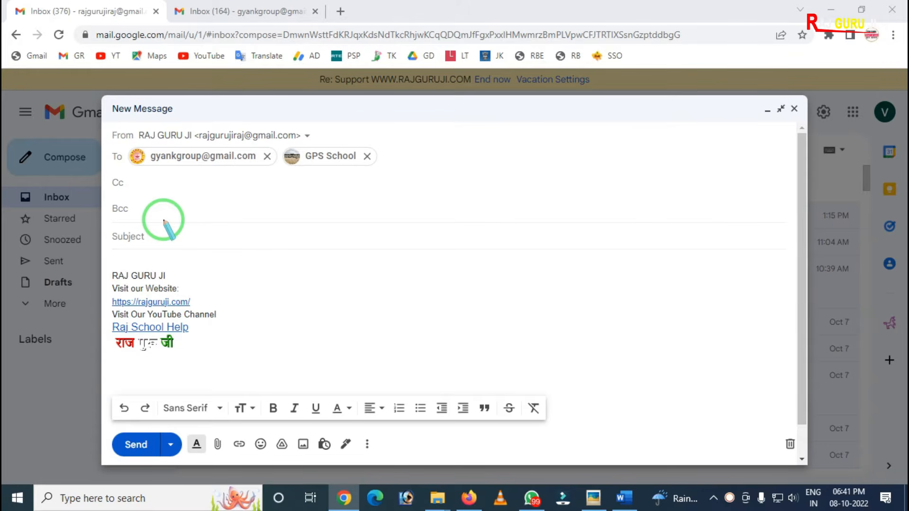
left_click_drag(104, 192, 160, 213)
right_click(172, 214)
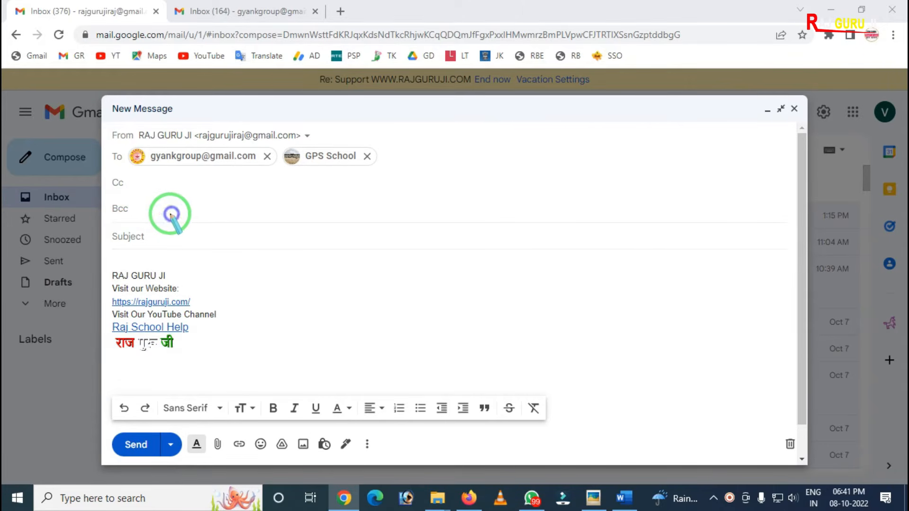
mouse_move(104, 160)
left_mouse_down()
mouse_move(135, 239)
mouse_move(164, 221)
left_mouse_up()
right_click(166, 220)
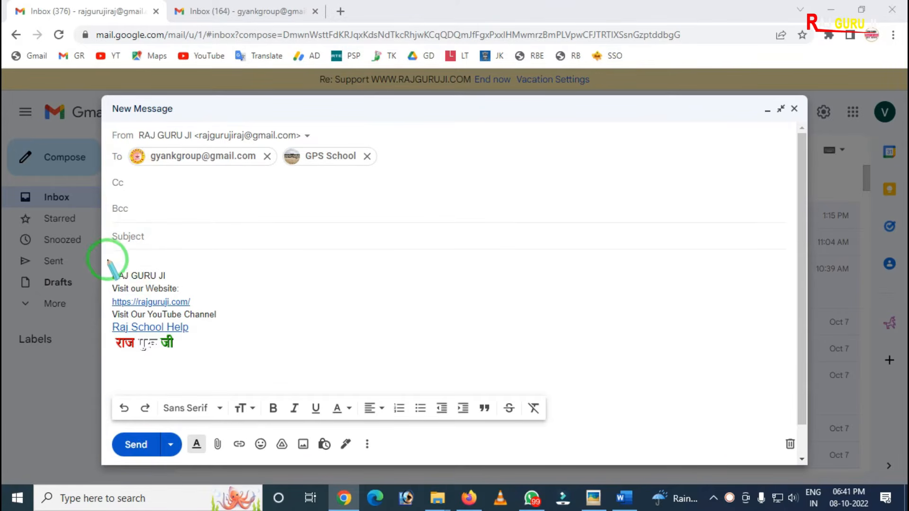
Step: Examine the empty Subject field beneath the Bcc field of the new message
left_click_drag(102, 217, 286, 271)
right_click(287, 261)
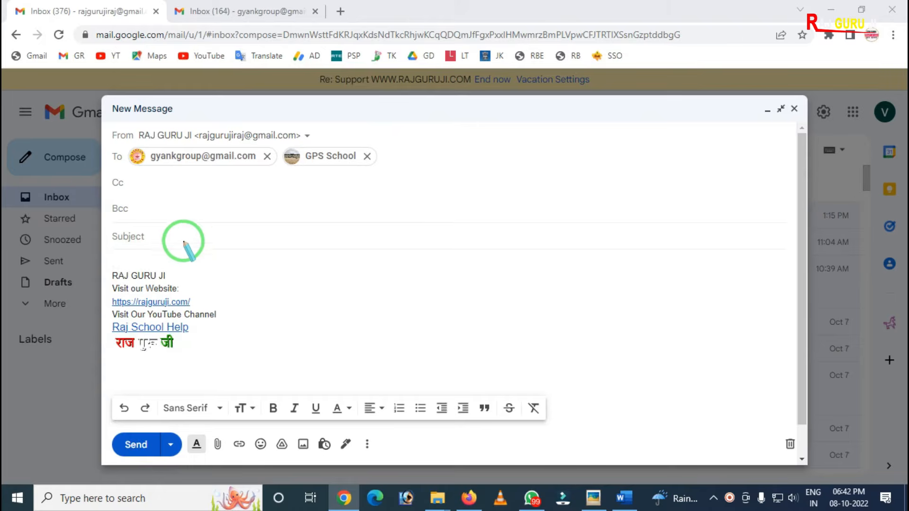
mouse_move(100, 213)
left_mouse_down()
mouse_move(136, 239)
mouse_move(287, 258)
left_mouse_up()
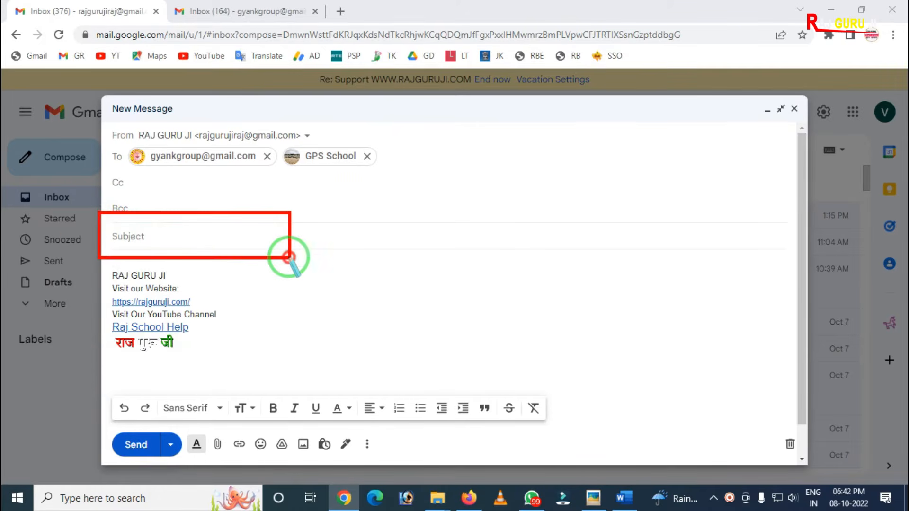
right_click(275, 249)
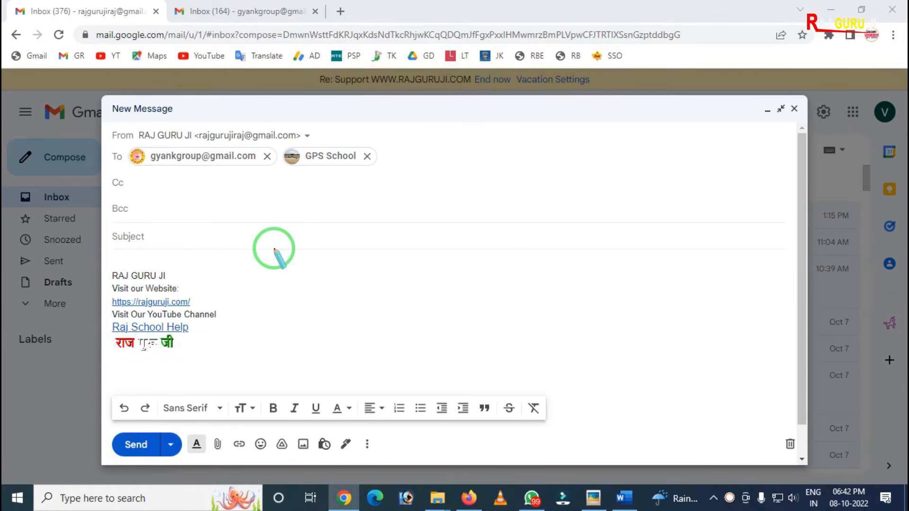
Step: Enter "For Scholarship Portal Error" as the subject of the message
left_click(163, 236)
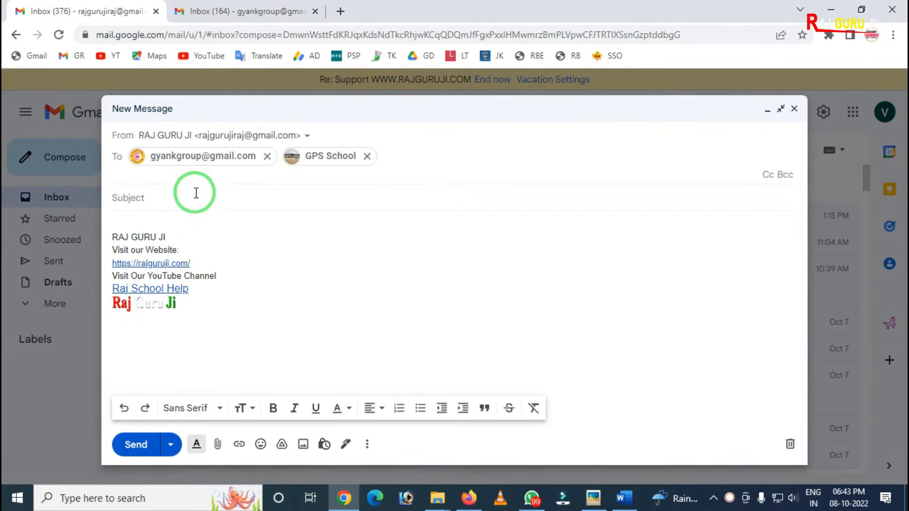
left_click(132, 199)
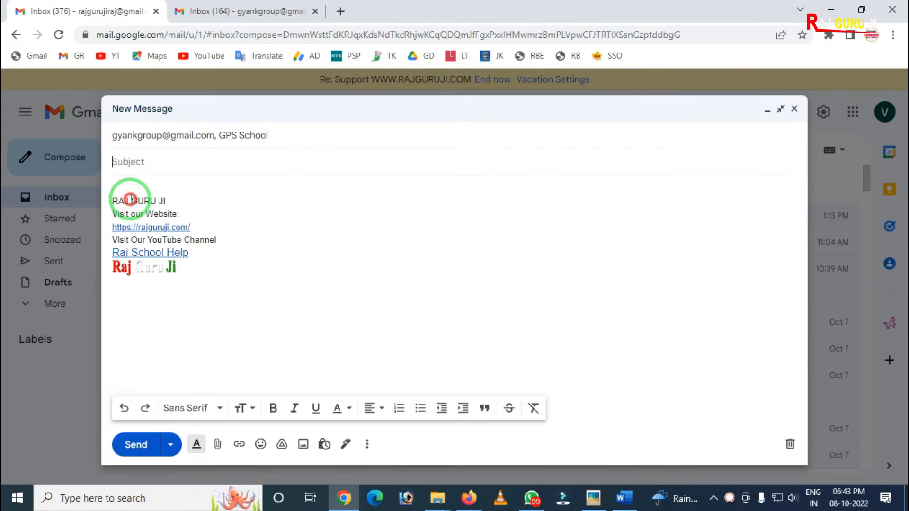
type("Fo")
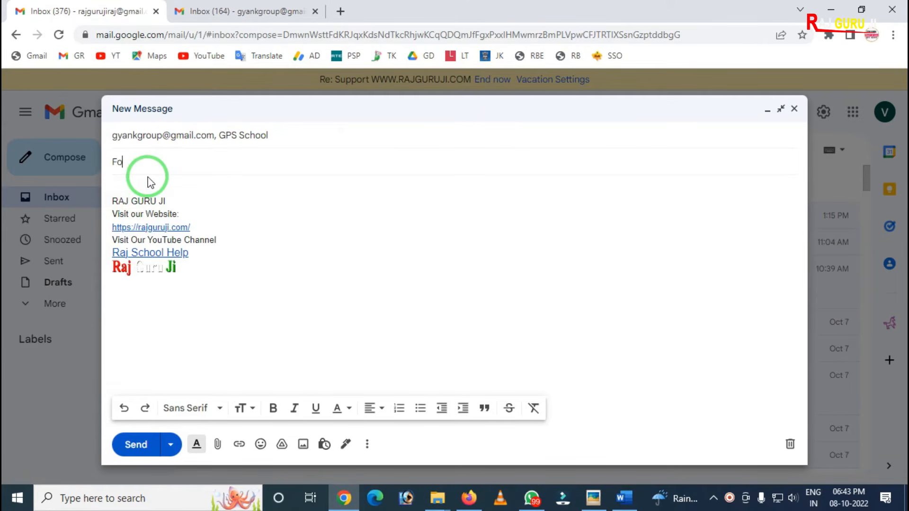
type("r Scholarship Por")
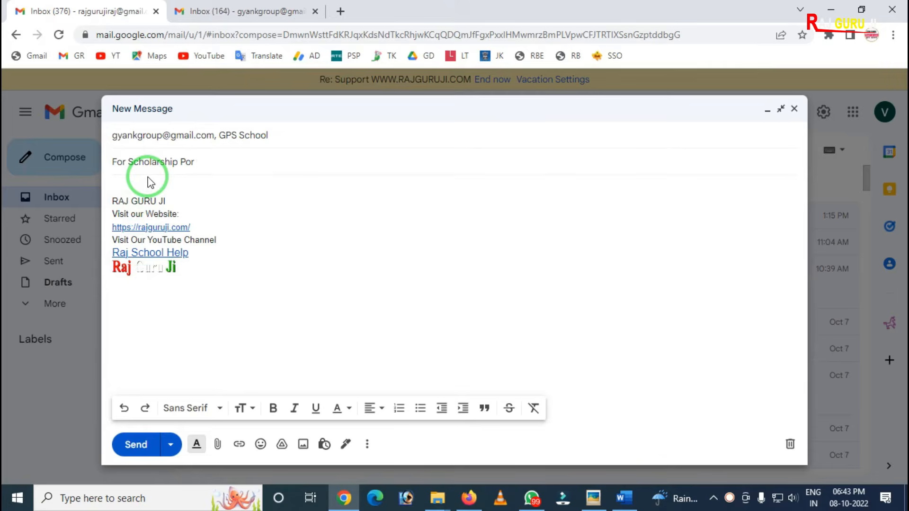
type("etl Error")
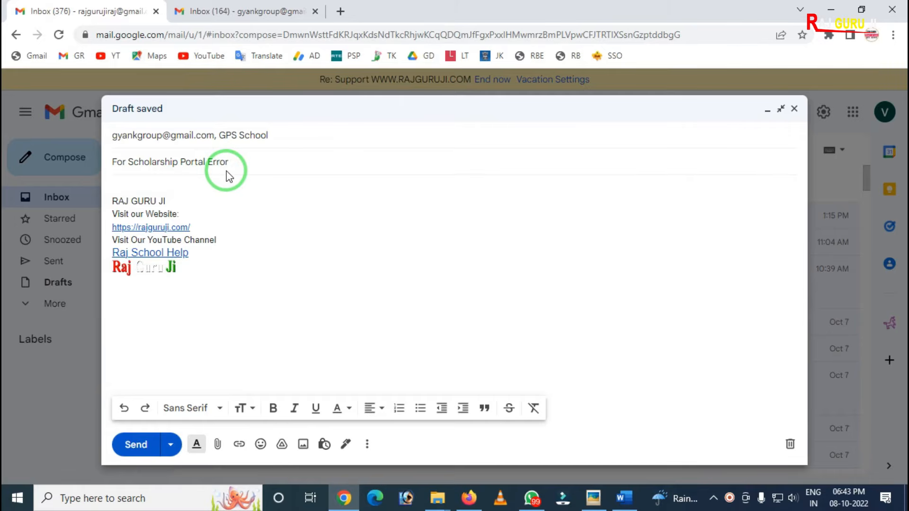
Step: Insert several blank lines above the signature to make room for the message text
left_click(115, 187)
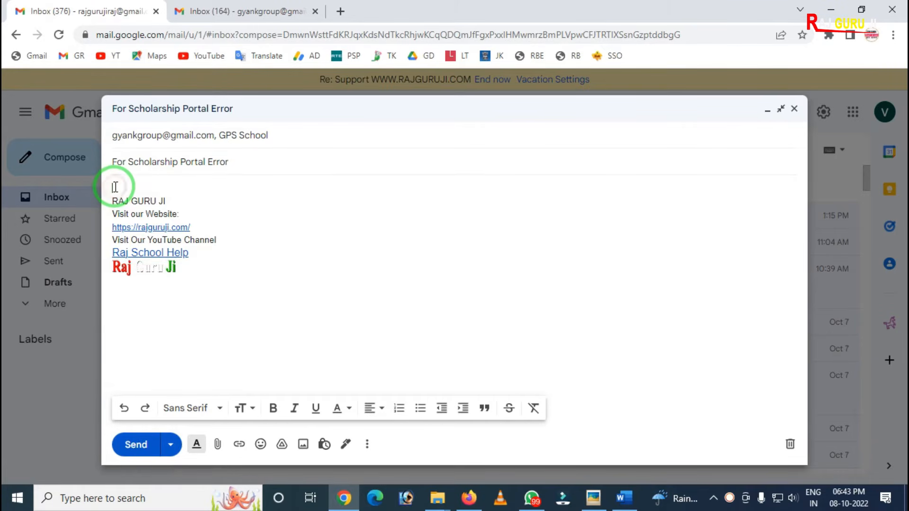
key("Return")
key("Return")
key("Return")
key("Return")
key("Return")
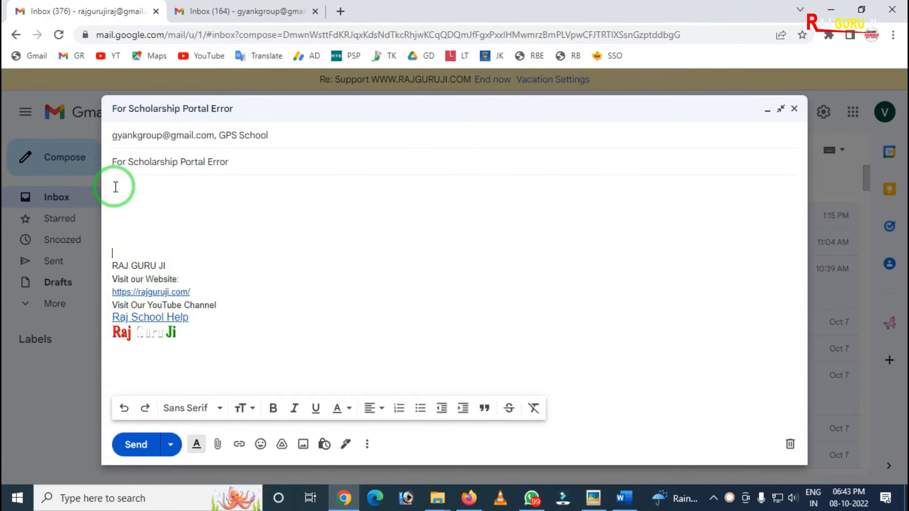
Step: Examine the message body area and its relation to the subject line above it
key("ctrl+alt+d")
mouse_move(109, 169)
left_mouse_down()
mouse_move(152, 262)
mouse_move(603, 388)
mouse_move(747, 386)
left_mouse_up()
right_click(549, 280)
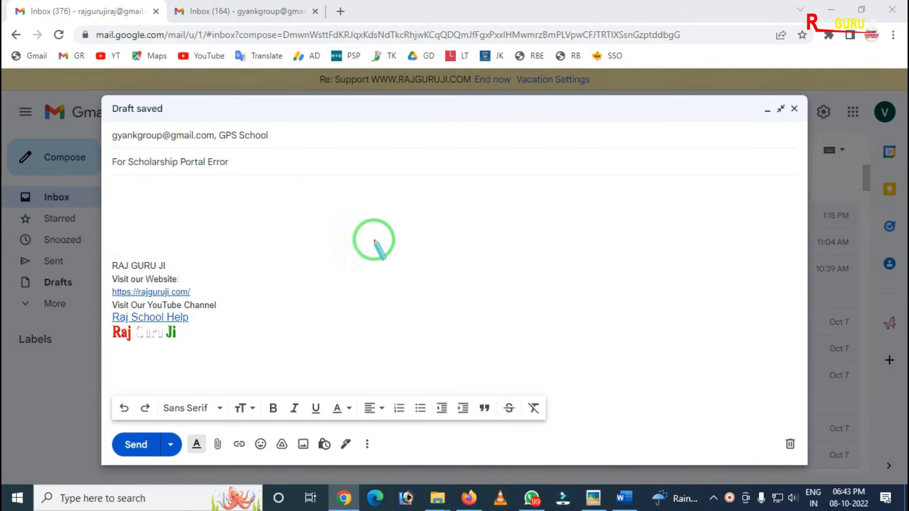
mouse_move(112, 142)
left_mouse_down()
mouse_move(137, 158)
mouse_move(361, 157)
left_mouse_up()
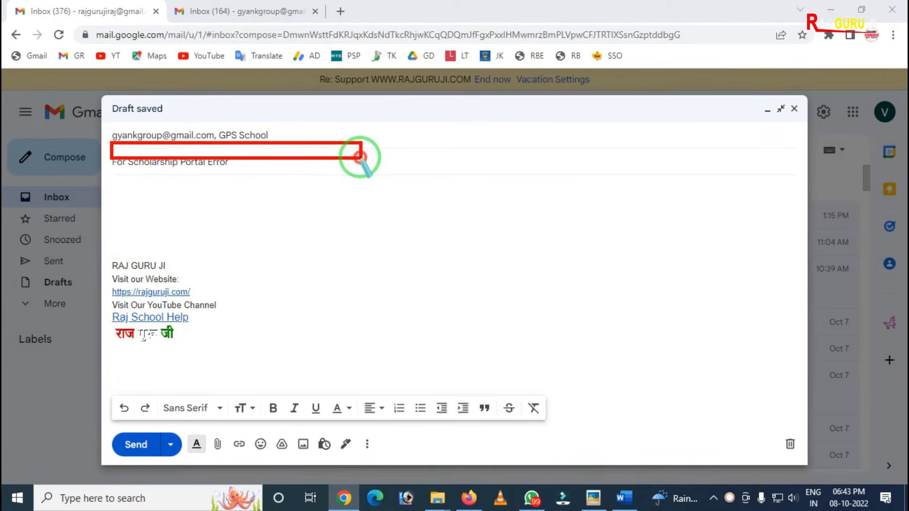
right_click(245, 221)
key("Escape")
Step: Copy the Hindi complaint letter from the open Word document and paste it into the Gmail message body above the signature
left_click(630, 493)
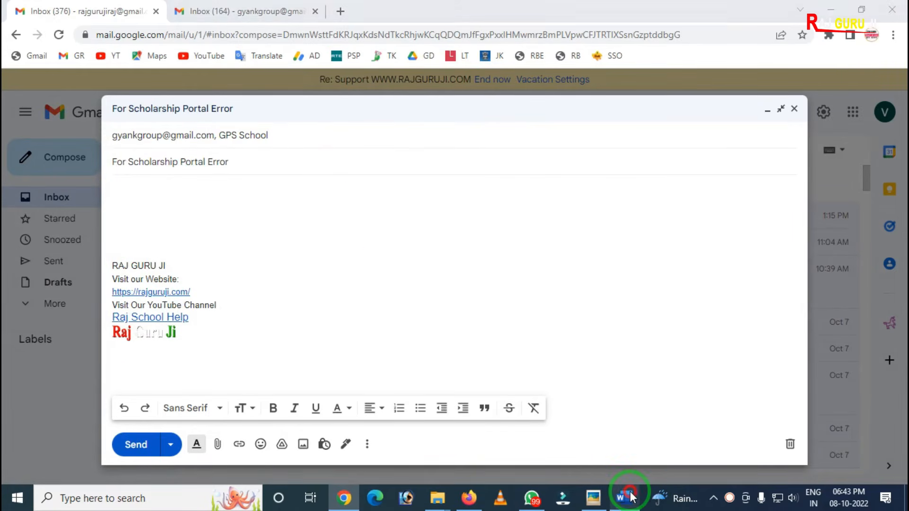
right_click(615, 493)
left_click(630, 507)
left_click(630, 505)
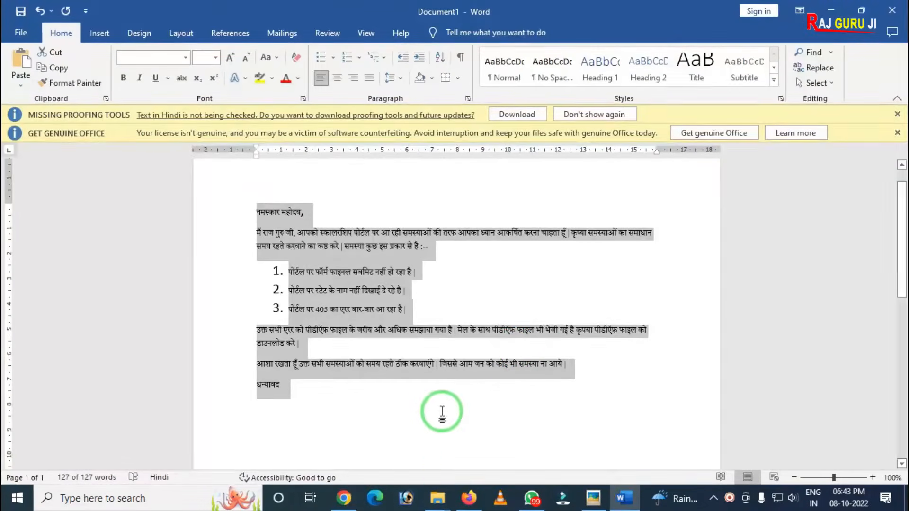
left_click(344, 497)
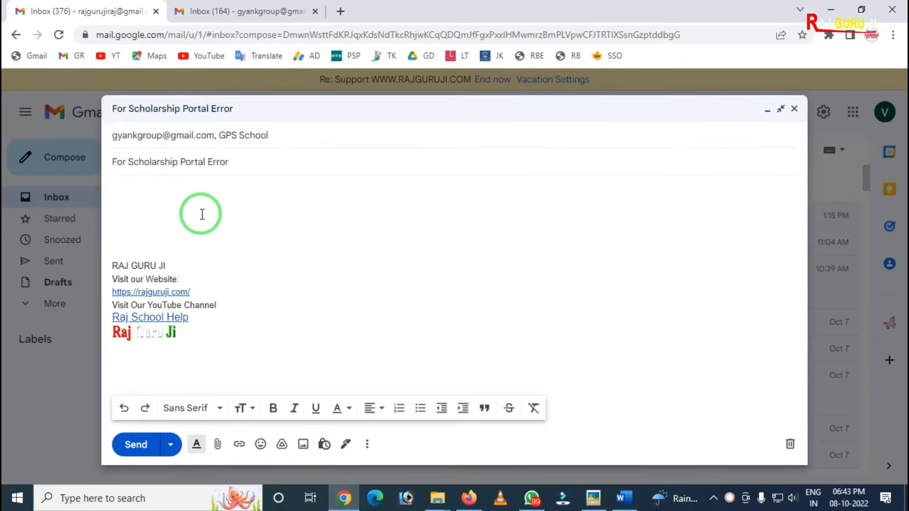
key("ctrl+v")
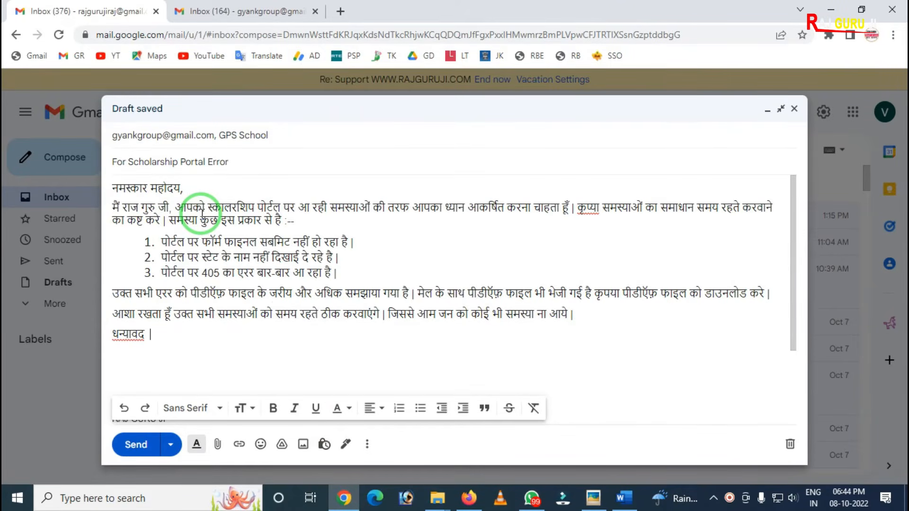
Step: Review the signature beneath the pasted letter and read through the complaint from greeting to closing
scroll(179, 325, "down", 3)
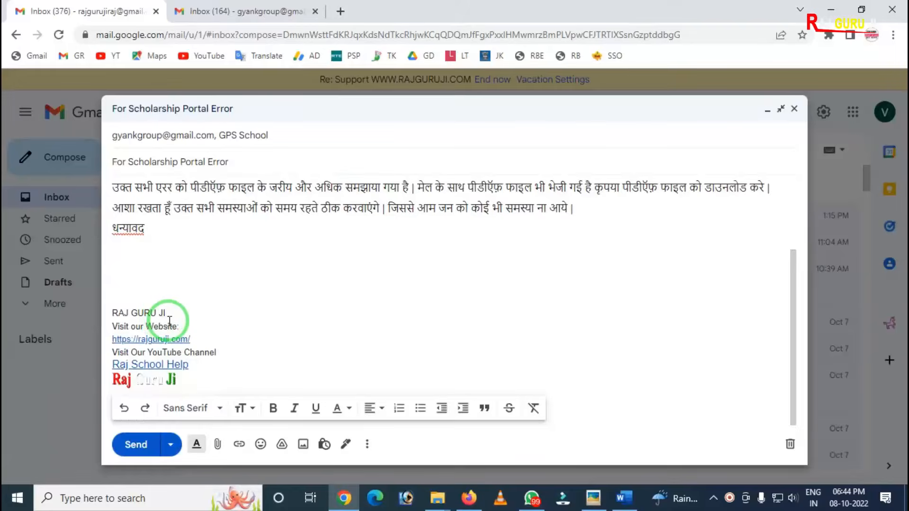
key("ctrl+alt+d")
mouse_move(103, 286)
left_mouse_down()
mouse_move(102, 329)
mouse_move(250, 408)
mouse_move(250, 397)
left_mouse_up()
right_click(224, 353)
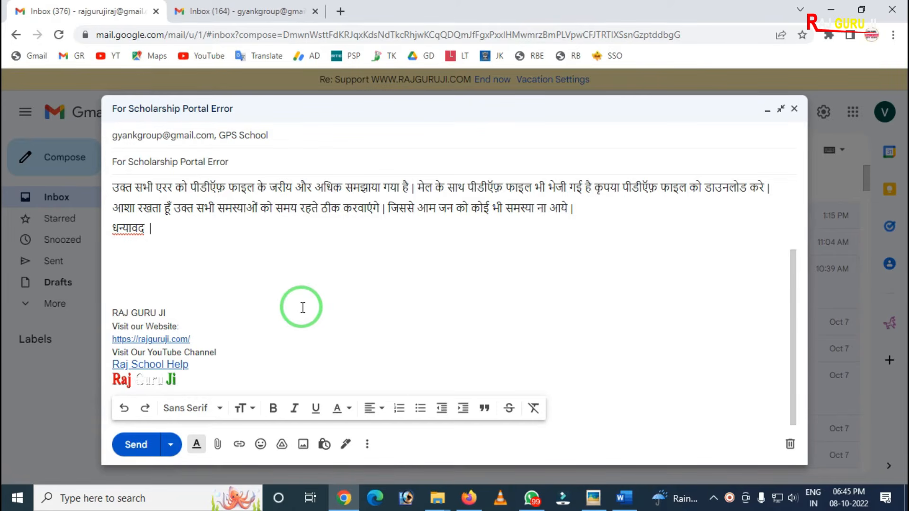
scroll(303, 308, "up", 3)
scroll(302, 307, "down", 3)
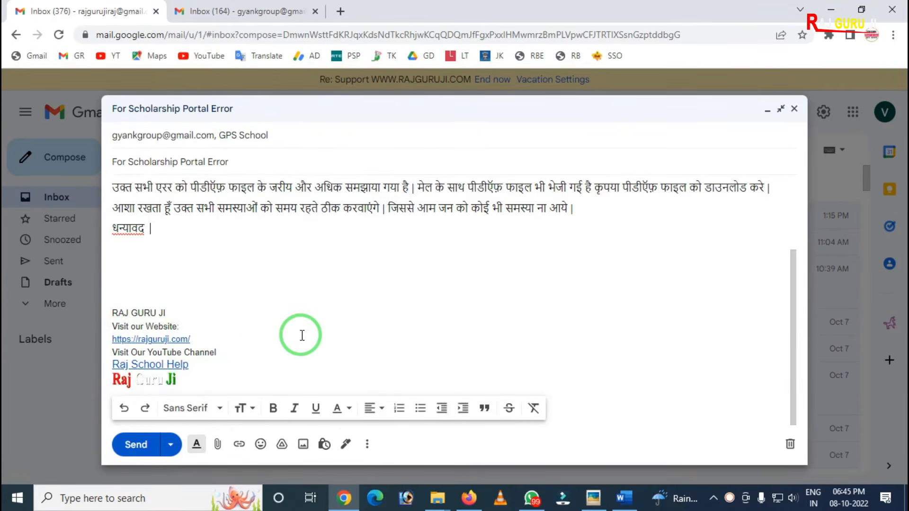
scroll(302, 336, "up", 3)
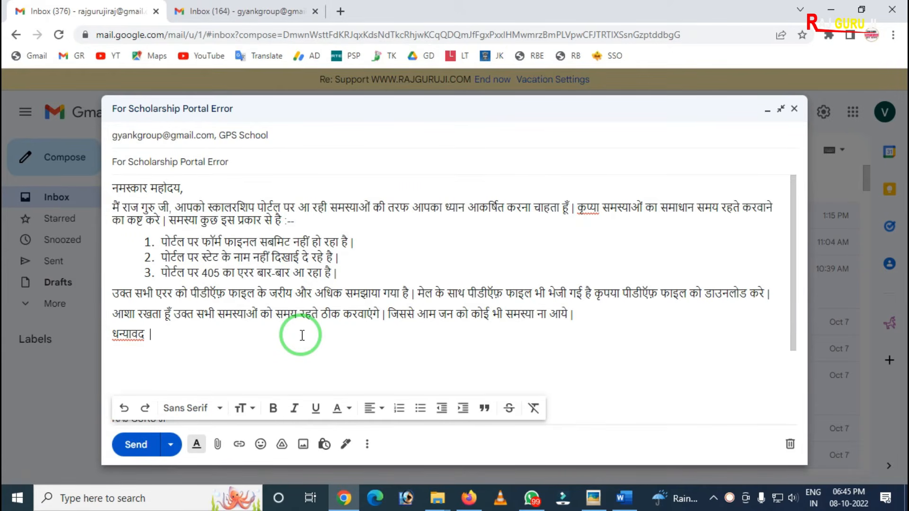
Step: Set the font of the third list item, about the 405 error, to Wide
mouse_move(112, 294)
left_mouse_down()
mouse_move(215, 282)
mouse_move(160, 274)
left_mouse_up()
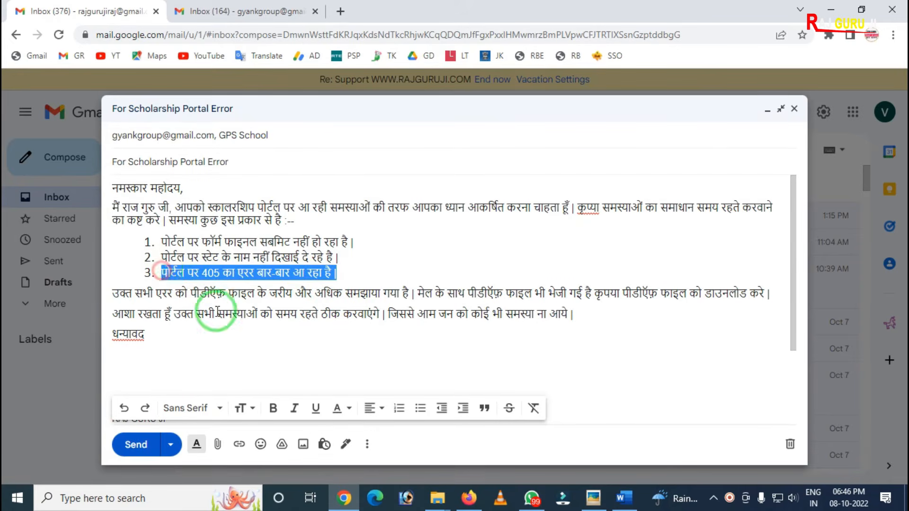
mouse_move(98, 384)
left_mouse_down()
mouse_move(426, 397)
mouse_move(599, 420)
mouse_move(573, 430)
left_mouse_up()
key("ctrl+z")
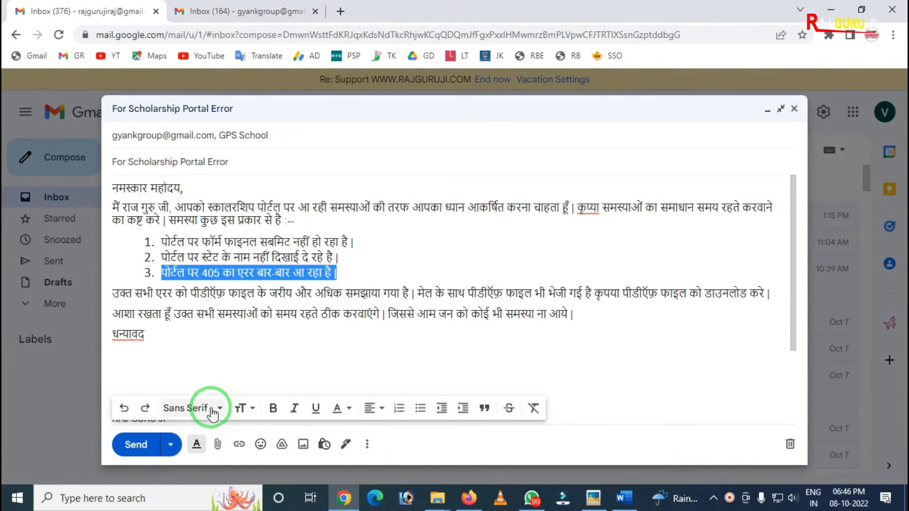
left_click(190, 409)
left_click(213, 237)
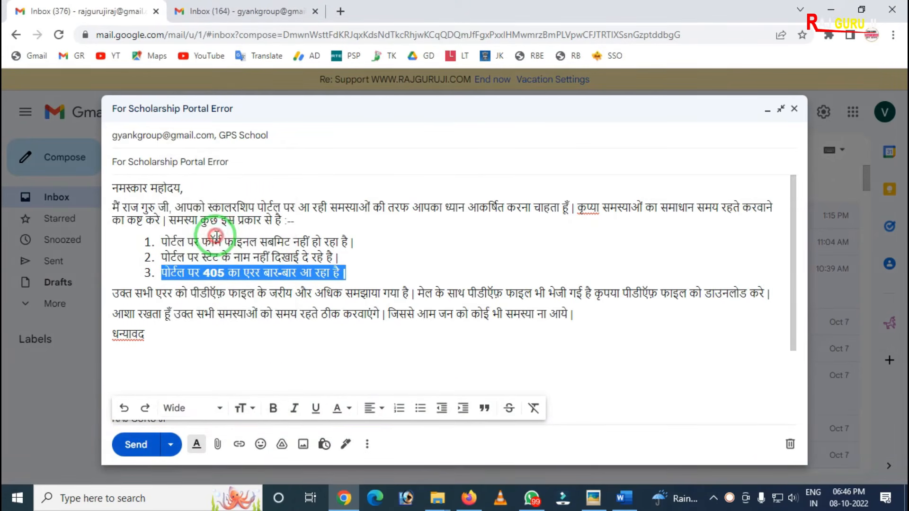
Step: Try the Huge and Normal text sizes on the third list item
left_click(242, 408)
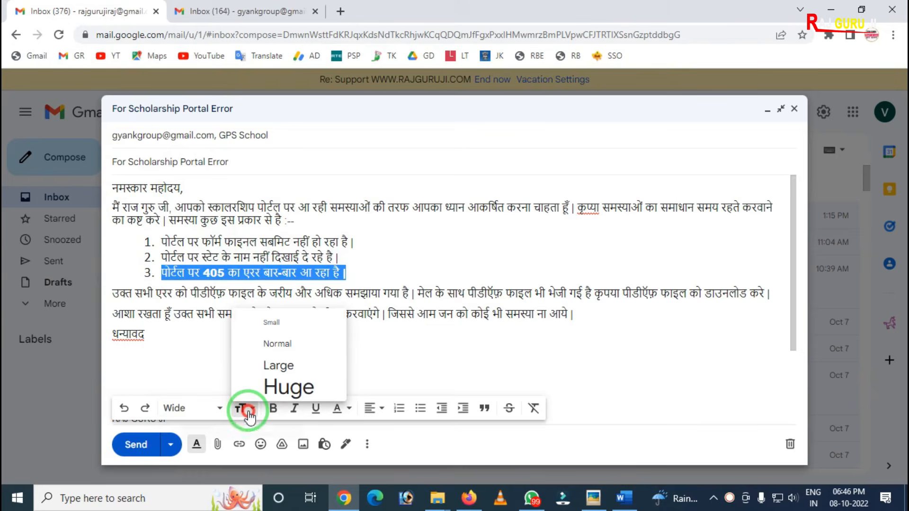
left_click(275, 389)
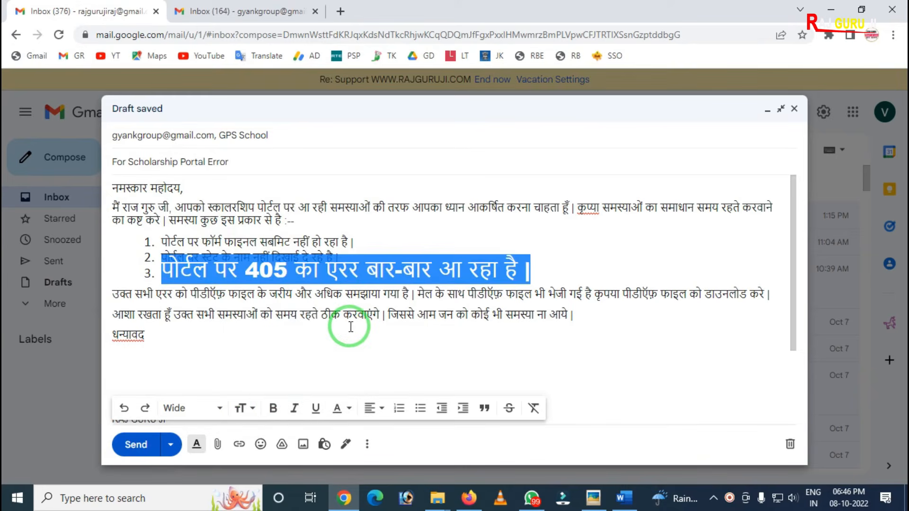
left_click(238, 410)
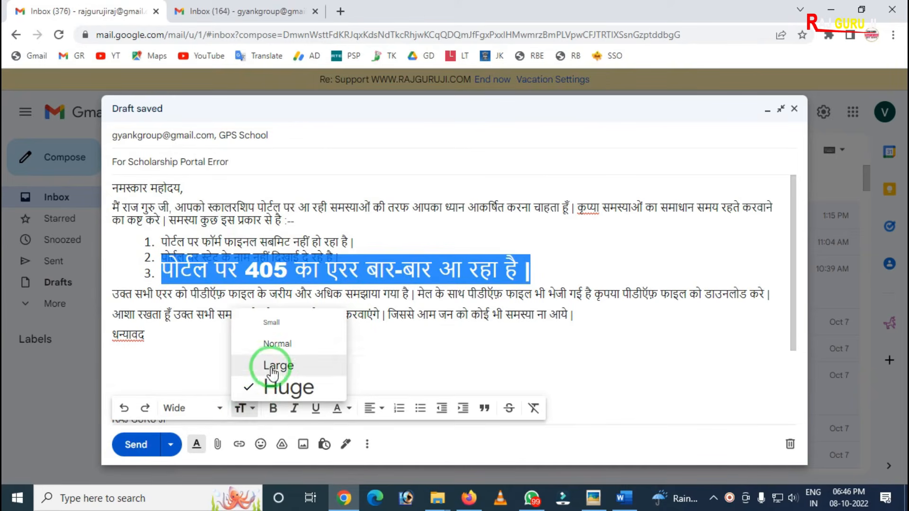
left_click(279, 343)
Step: Set the third list item's text size to Large and make it bold
left_click(243, 407)
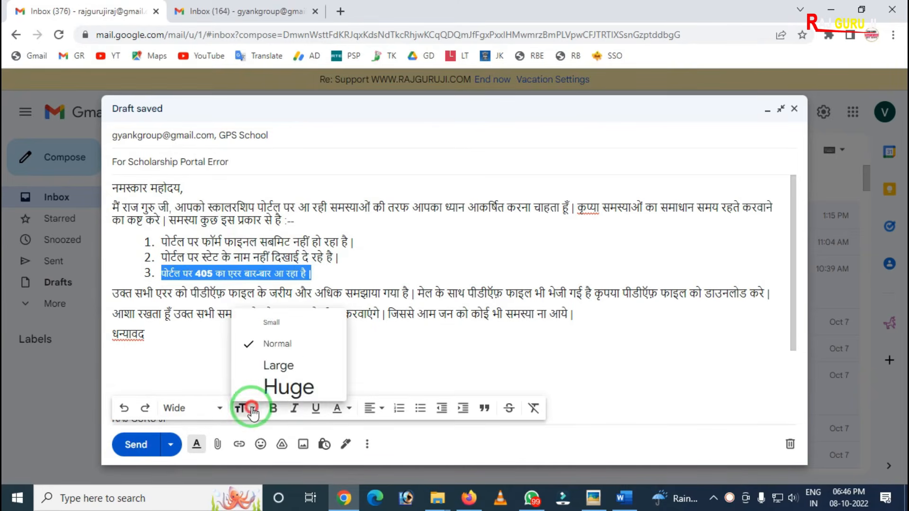
left_click(262, 366)
left_click(273, 408)
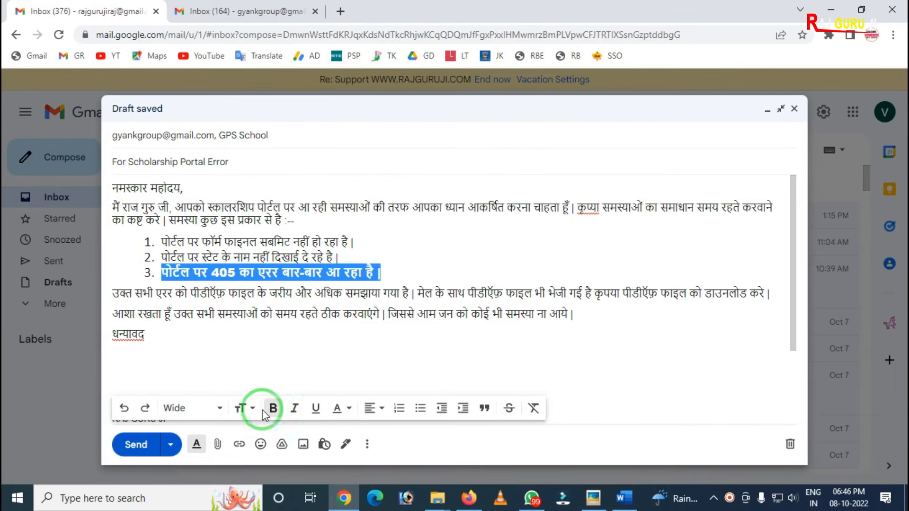
Step: Give the third list item a yellow background color with black text and deselect it
left_click(350, 410)
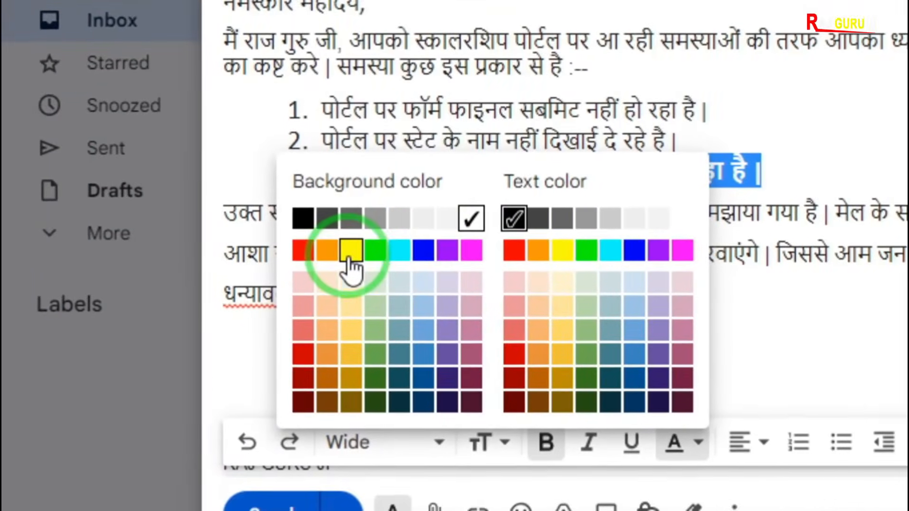
left_click(350, 253)
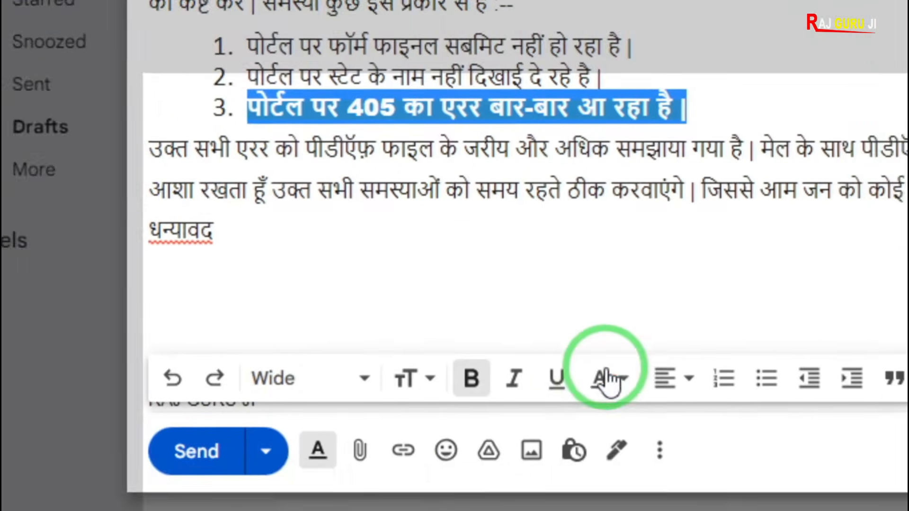
left_click(608, 379)
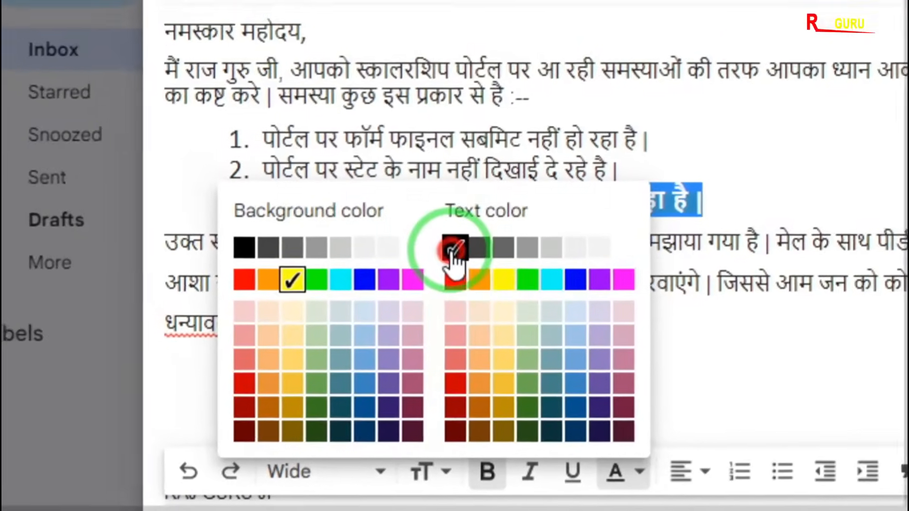
left_click(402, 203)
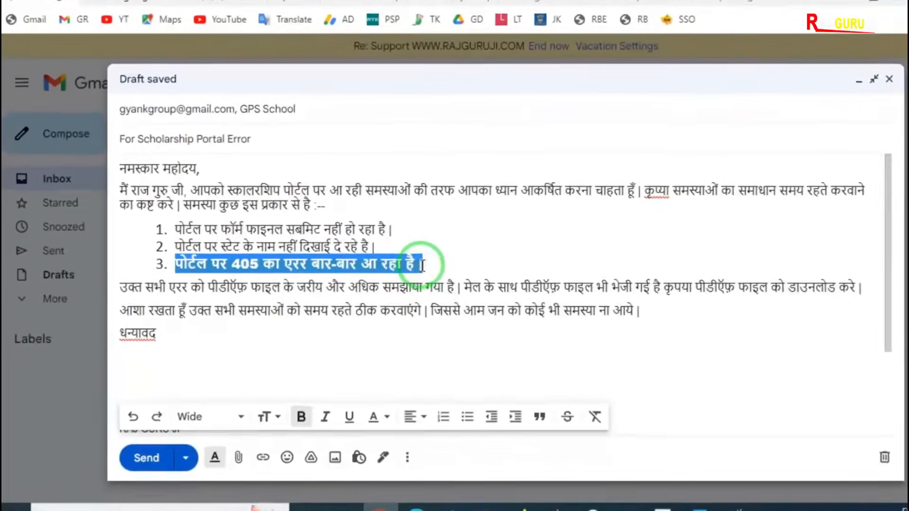
left_click(413, 266)
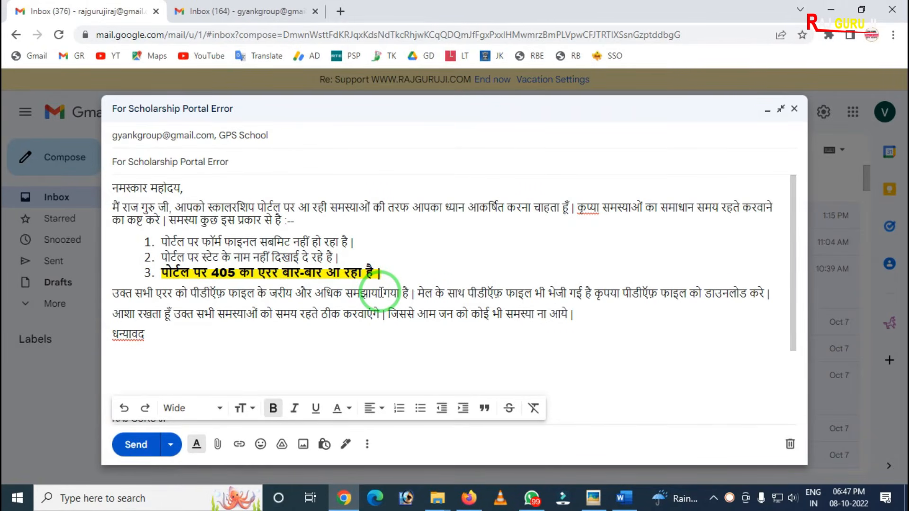
left_click(576, 311)
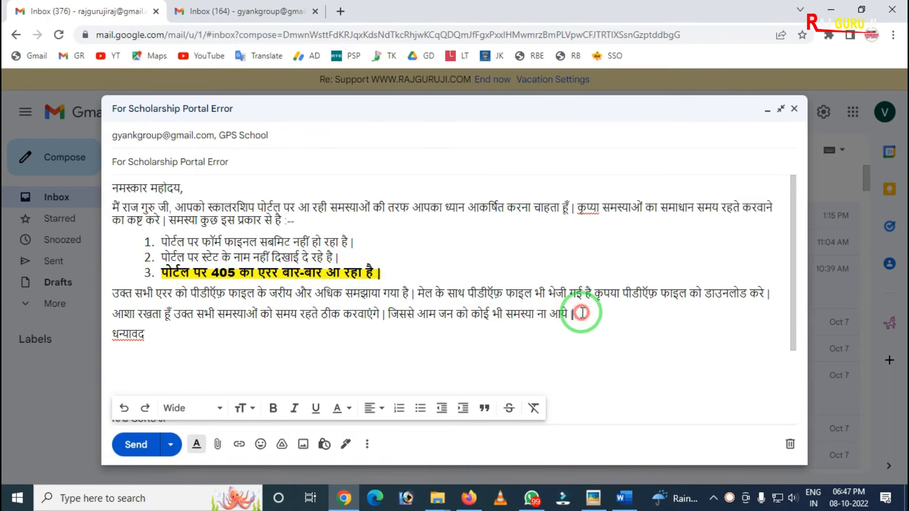
left_click(357, 240)
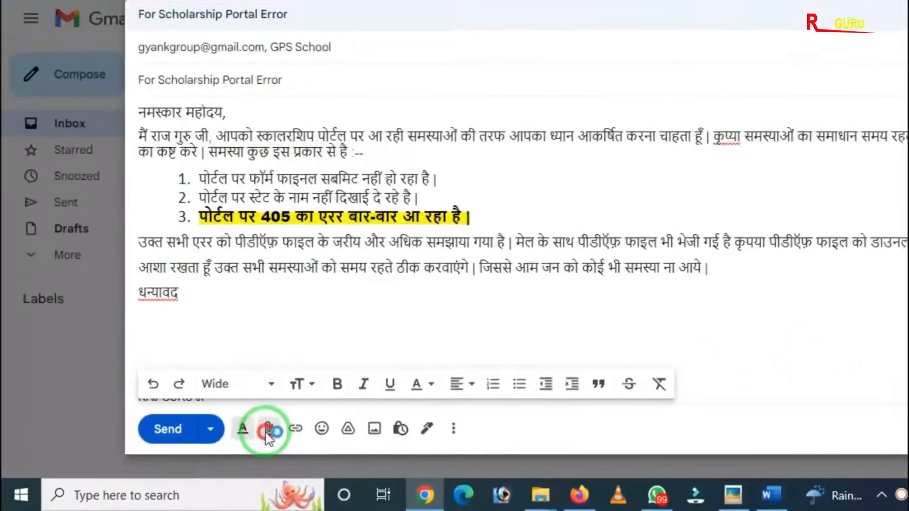
Step: Attach the PDF file 1640-30-09-22.pdf from the desktop to the scholarship portal error draft
left_click(332, 410)
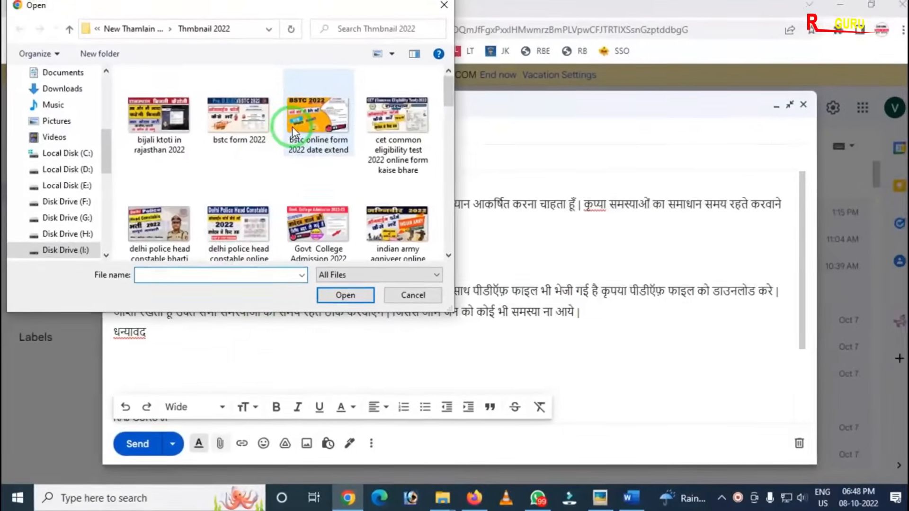
left_click(409, 299)
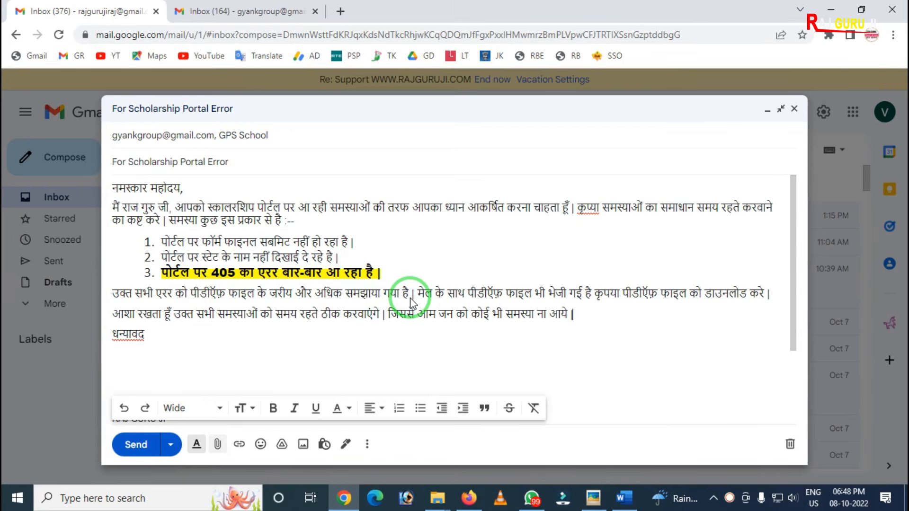
left_click(907, 503)
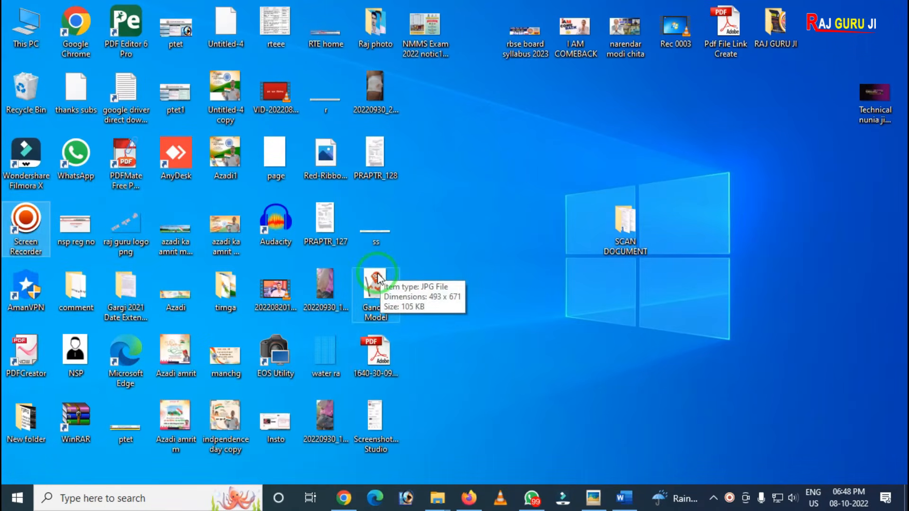
mouse_move(374, 353)
left_mouse_down()
mouse_move(414, 393)
mouse_move(344, 496)
mouse_move(384, 413)
mouse_move(390, 353)
left_mouse_up()
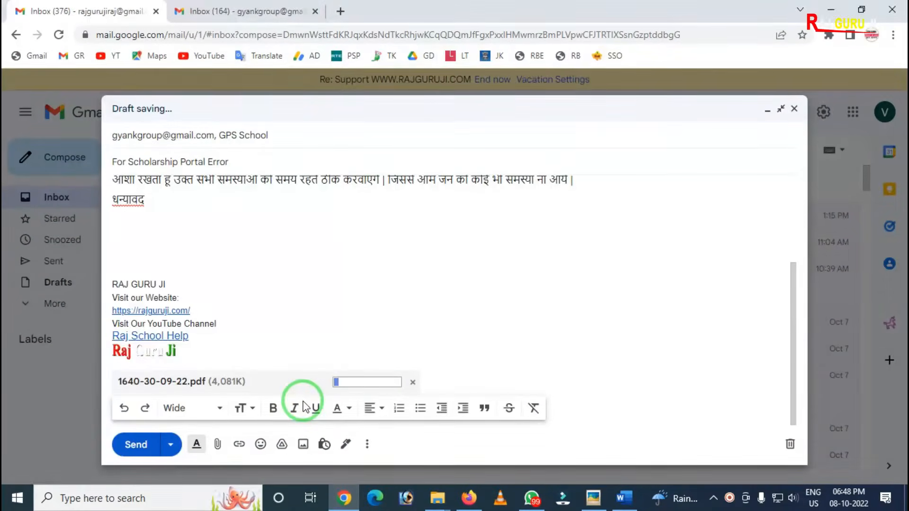
mouse_move(305, 366)
left_mouse_down()
mouse_move(459, 397)
mouse_move(449, 392)
left_mouse_up()
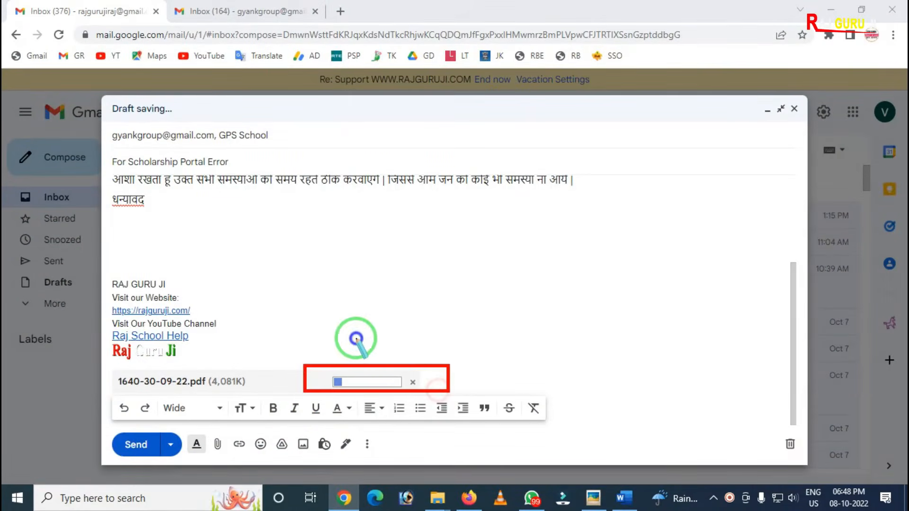
mouse_move(284, 349)
left_mouse_down()
mouse_move(365, 416)
mouse_move(440, 403)
left_mouse_up()
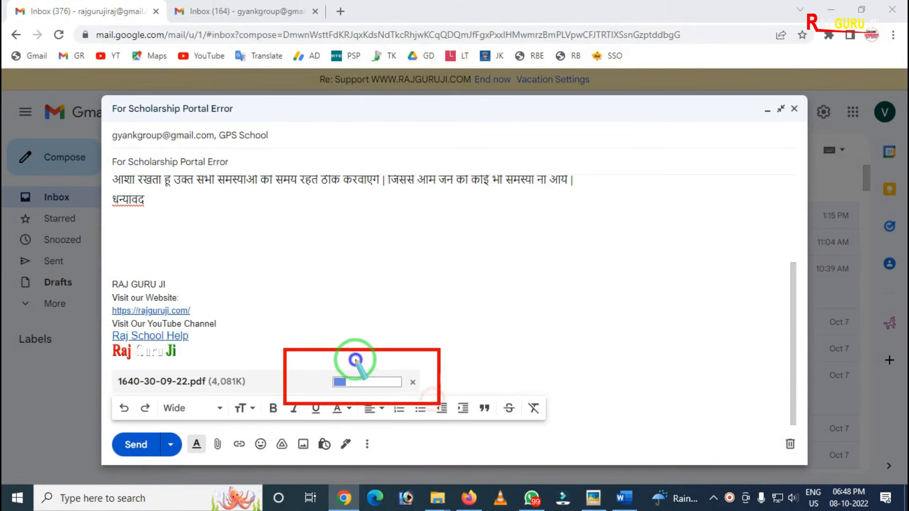
right_click(356, 361)
key("Escape")
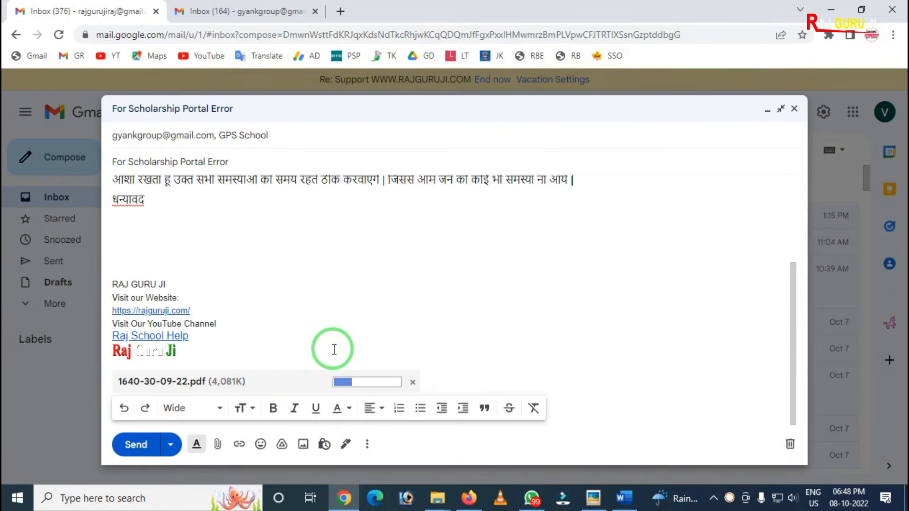
scroll(387, 330, "up", 3)
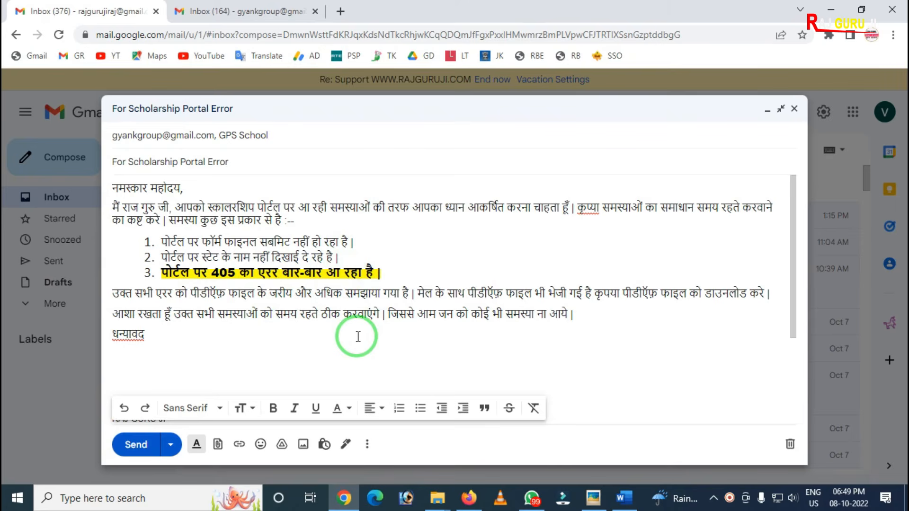
key("ctrl+alt+d")
left_click_drag(239, 429, 281, 457)
key("Escape")
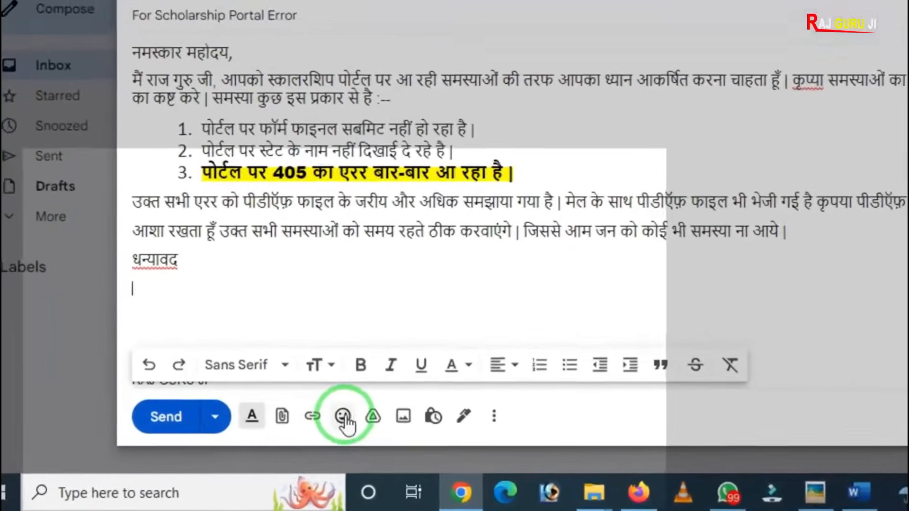
Step: Insert a worried face emoji on the line below धन्यावद in the email body
left_click(343, 416)
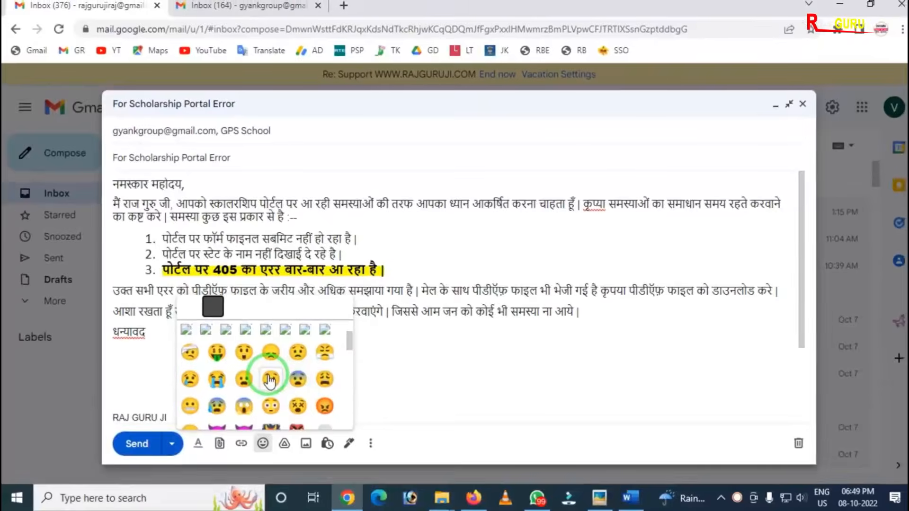
left_click(298, 352)
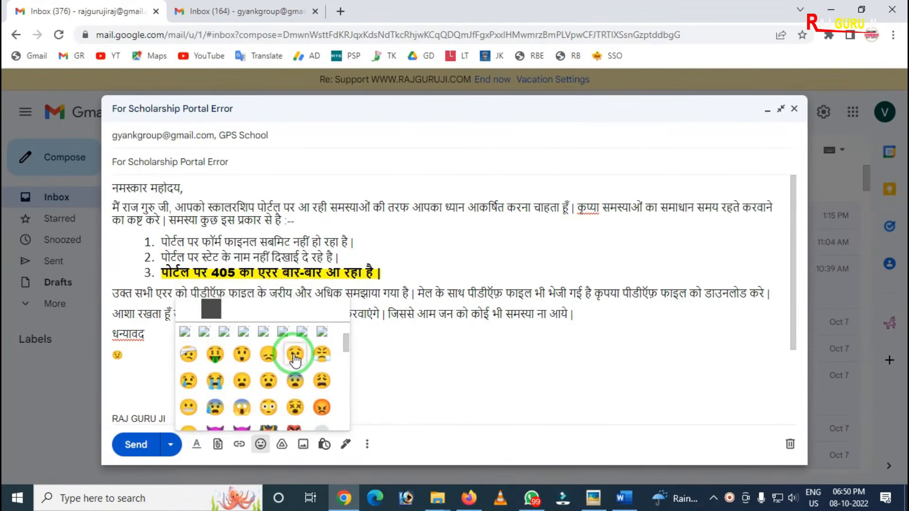
left_click(386, 349)
left_click(131, 359)
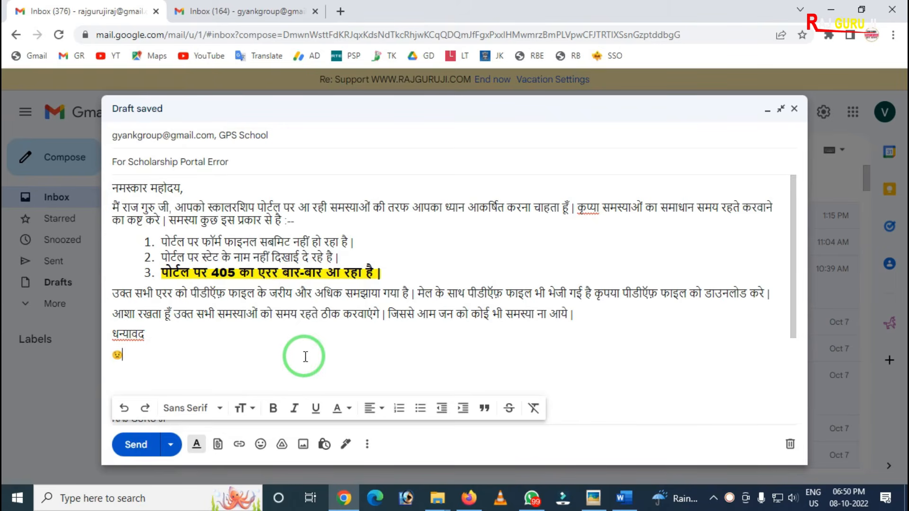
Step: Inspect the website link in the draft's signature, and open the same link from the received scholarship portal error email in the second account
scroll(284, 332, "down", 3)
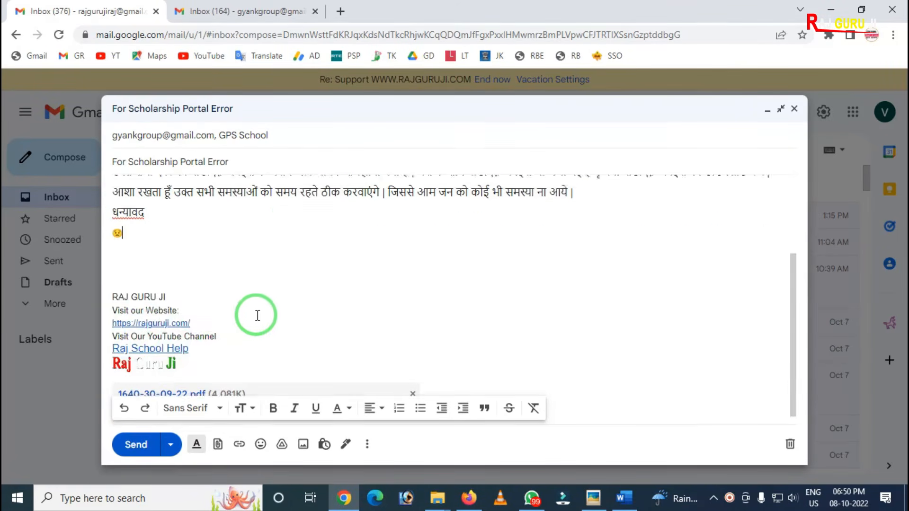
left_click(147, 311)
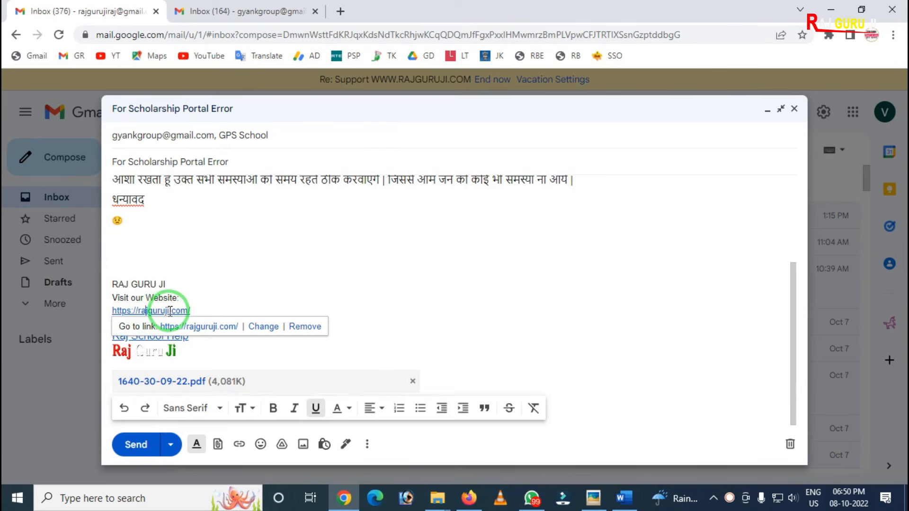
left_click(237, 11)
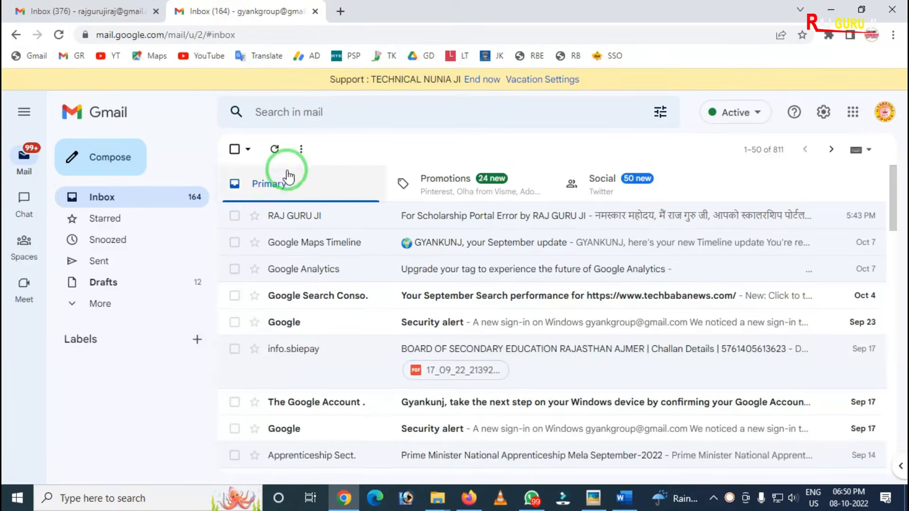
left_click(441, 214)
scroll(443, 227, "down", 3)
scroll(426, 285, "down", 2)
left_click(336, 347)
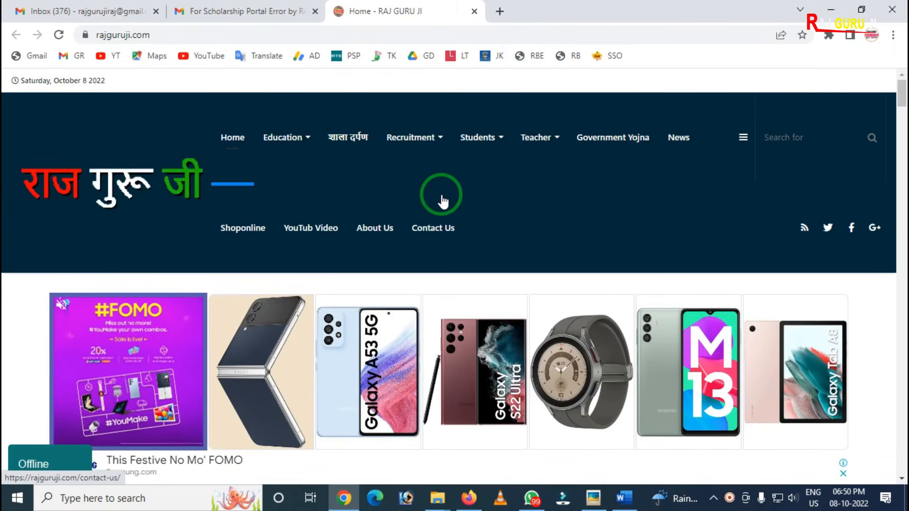
Step: Return to the draft and add "Visit our facebook page" at the end of the first list item
left_click(97, 11)
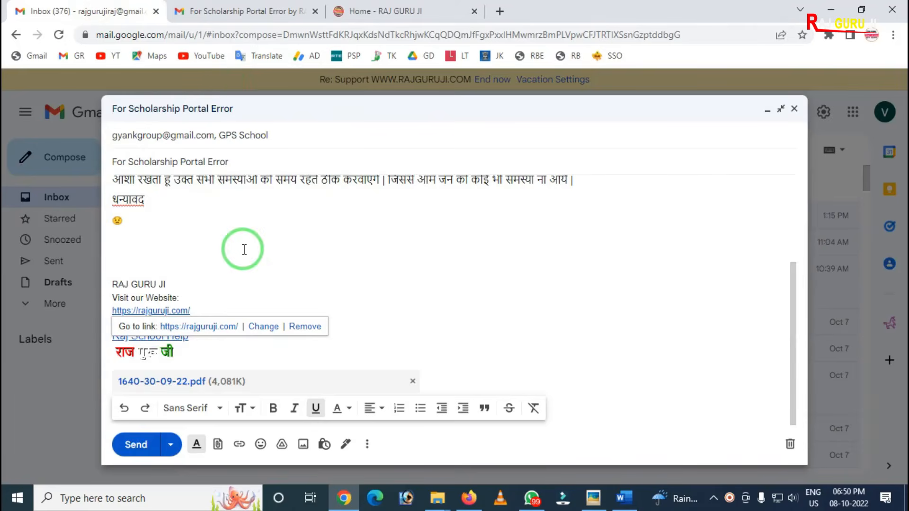
scroll(244, 250, "up", 5)
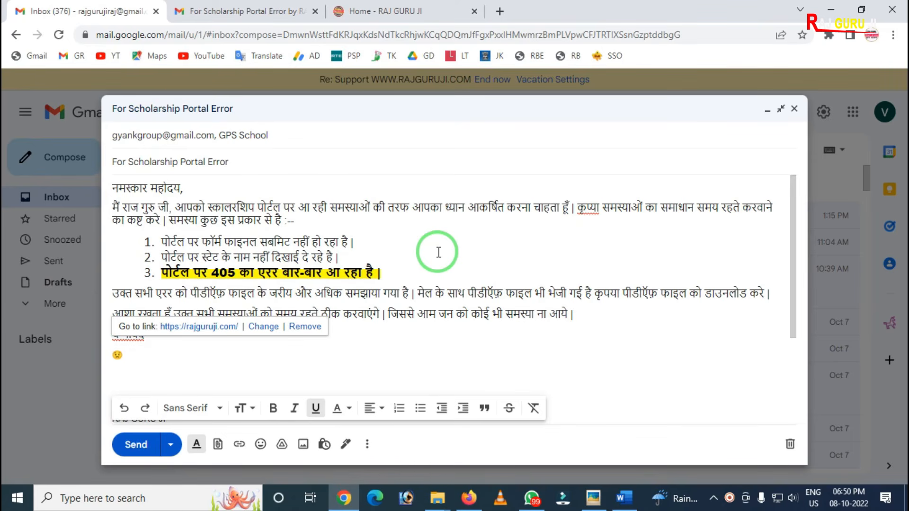
left_click(456, 312)
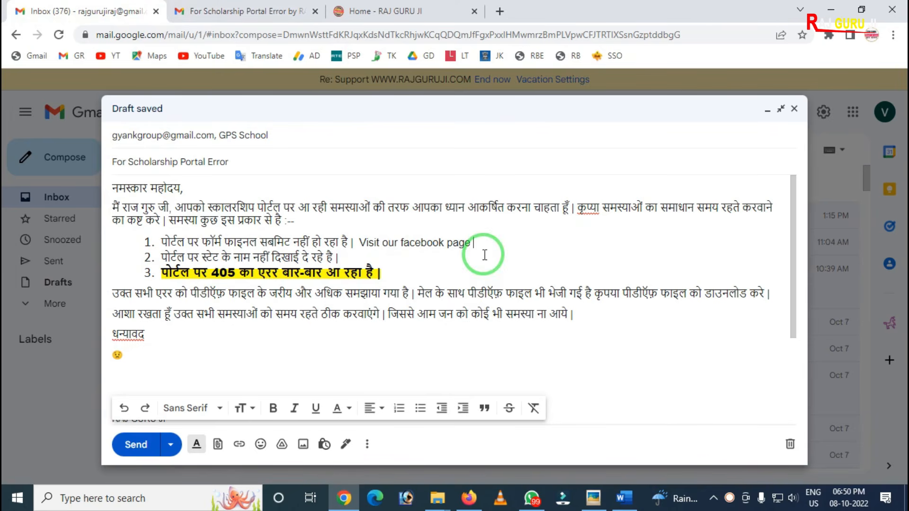
left_click(436, 250)
left_click_drag(437, 251, 389, 245)
left_click(469, 243)
left_click_drag(470, 242, 384, 241)
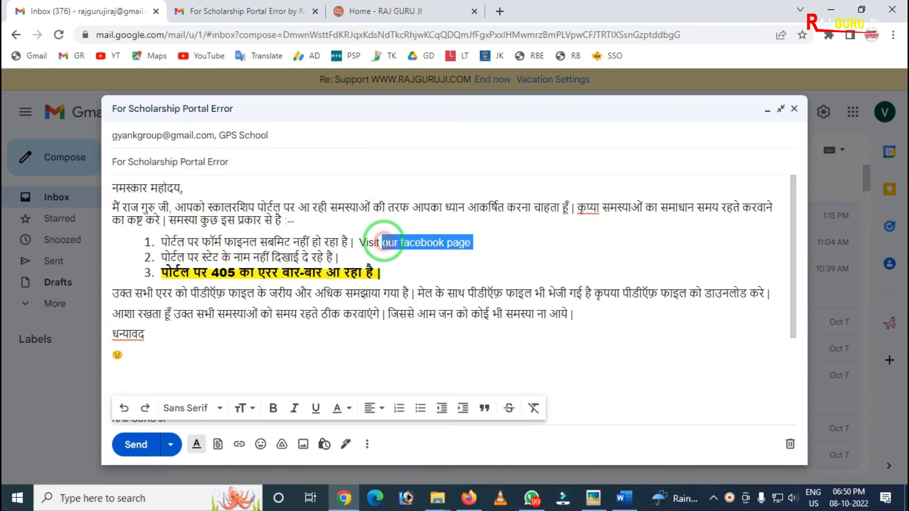
left_click(215, 448)
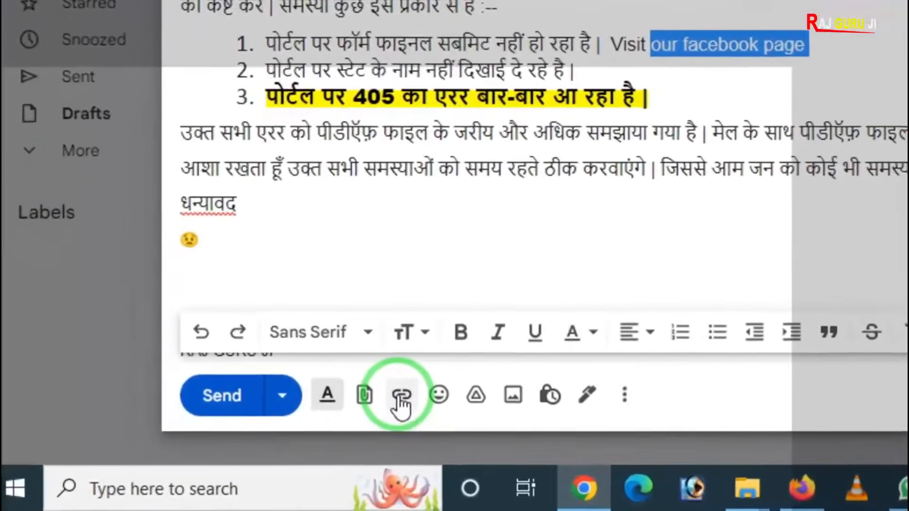
left_click(318, 419)
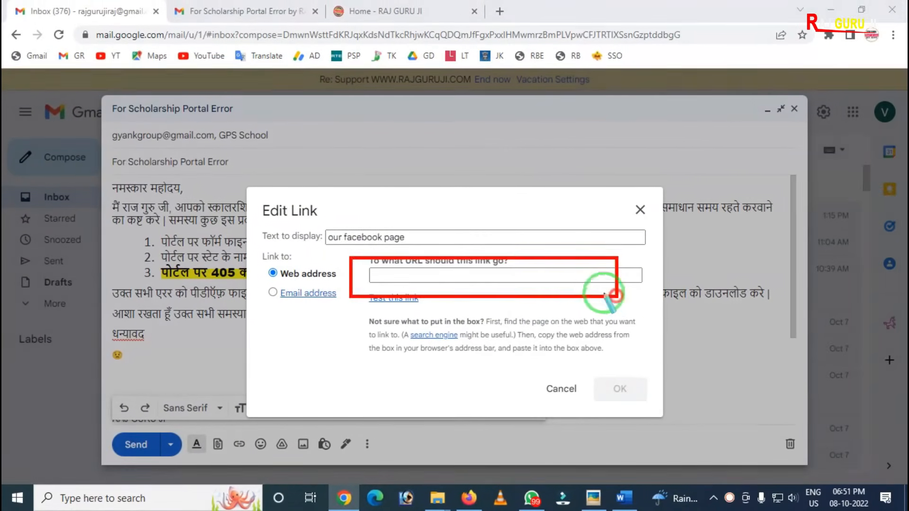
left_click(426, 10)
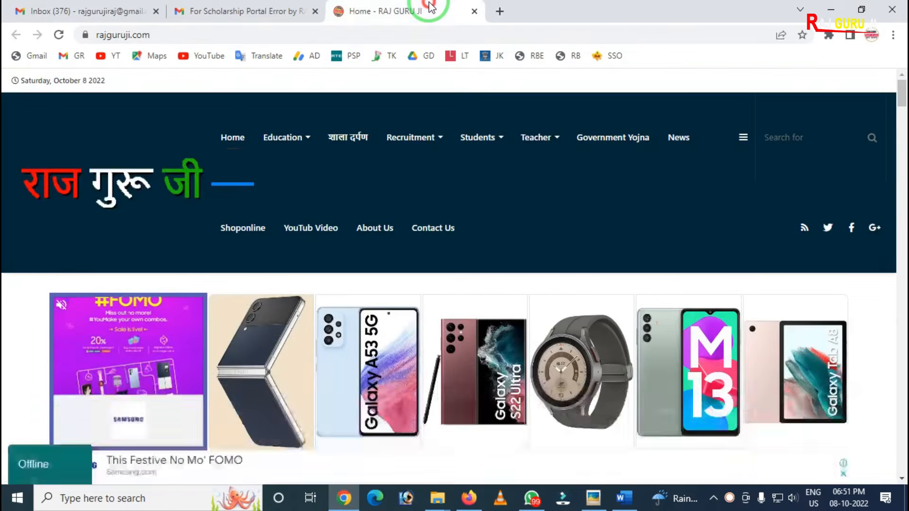
left_click(243, 34)
key("ctrl+c")
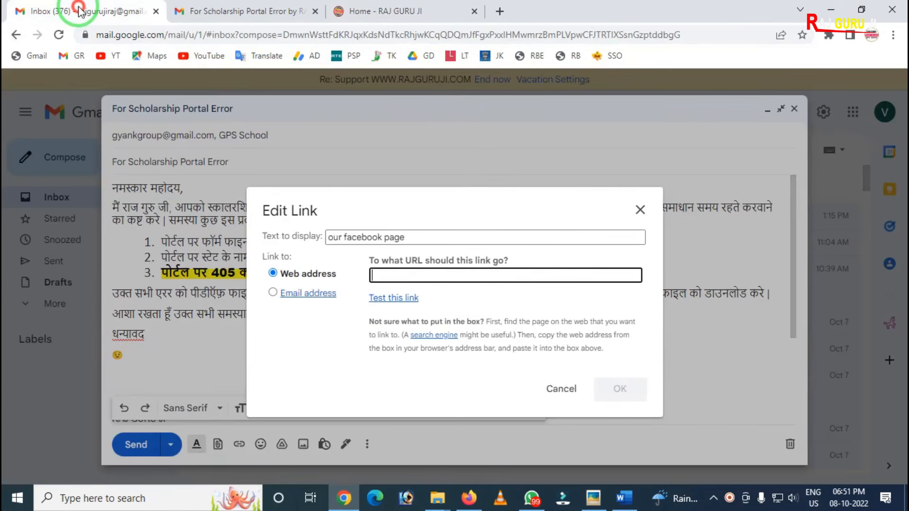
left_click(85, 11)
key("ctrl+v")
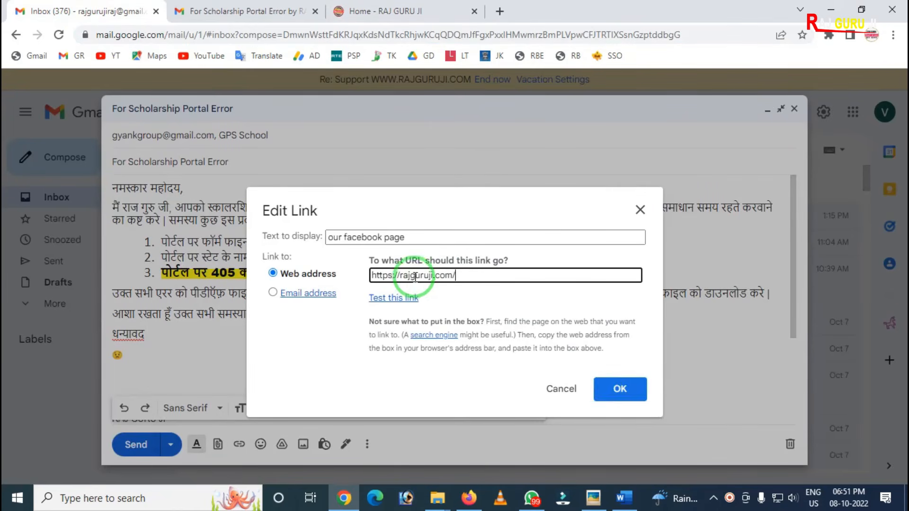
left_click(620, 388)
left_click_drag(622, 383, 528, 285)
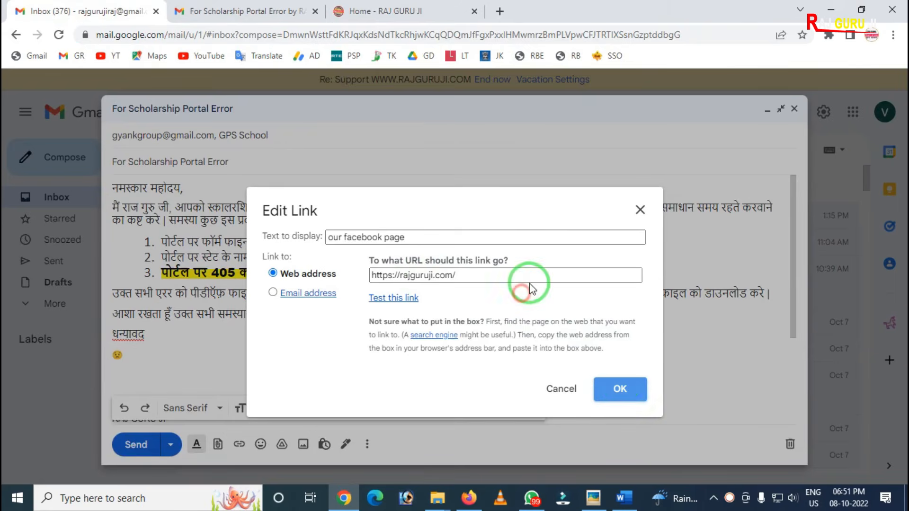
left_click(608, 392)
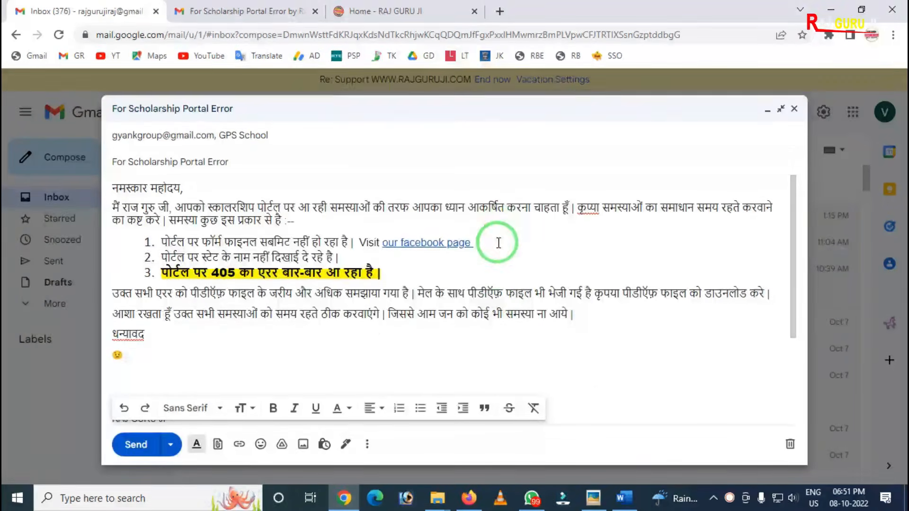
mouse_move(365, 231)
left_mouse_down()
mouse_move(446, 266)
mouse_move(487, 258)
left_mouse_up()
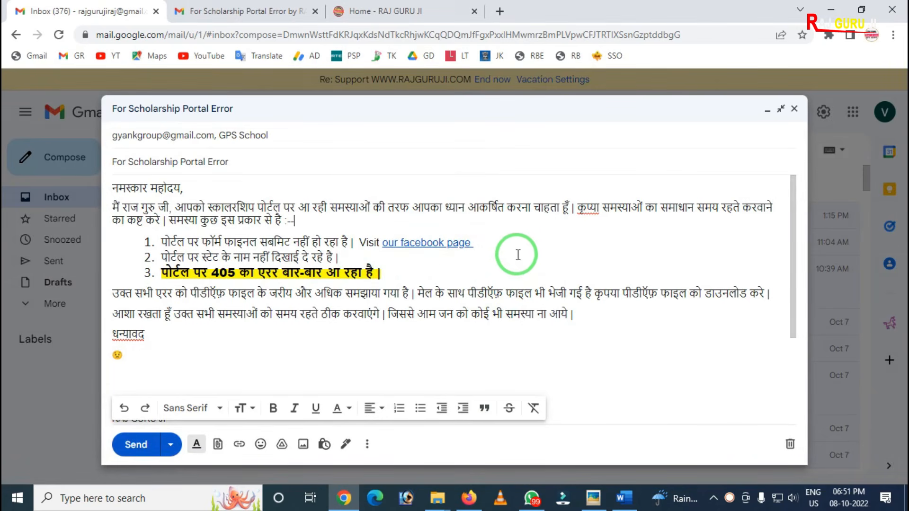
left_click(546, 247)
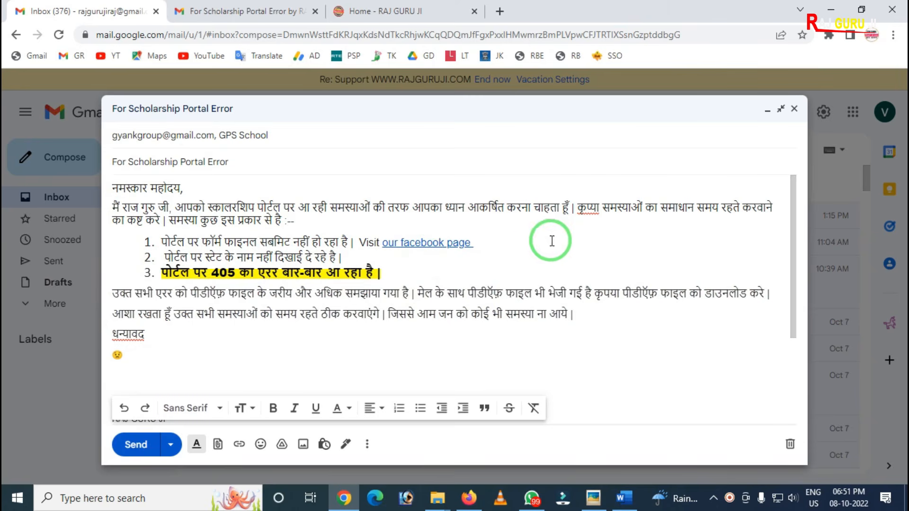
left_click(539, 245)
key("ctrl+v")
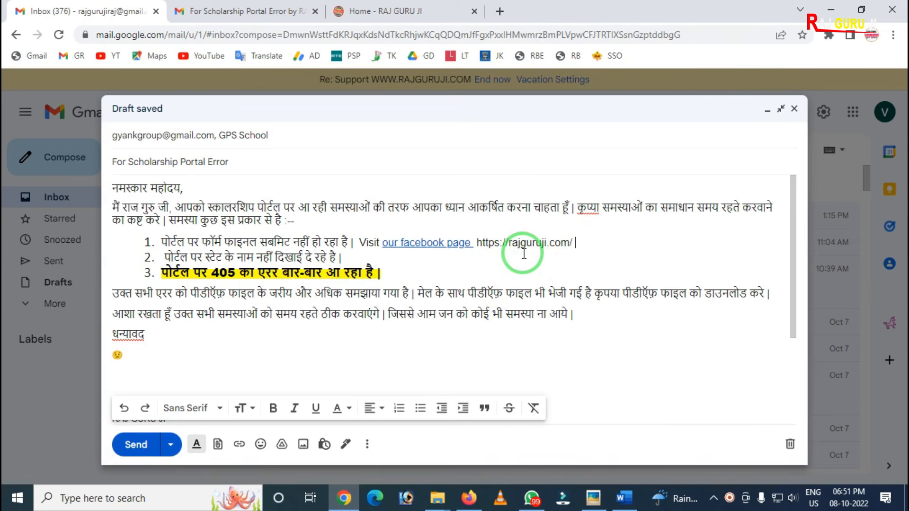
Step: Select the plain website address that follows the facebook page link in the first list item
left_click_drag(559, 208, 414, 206)
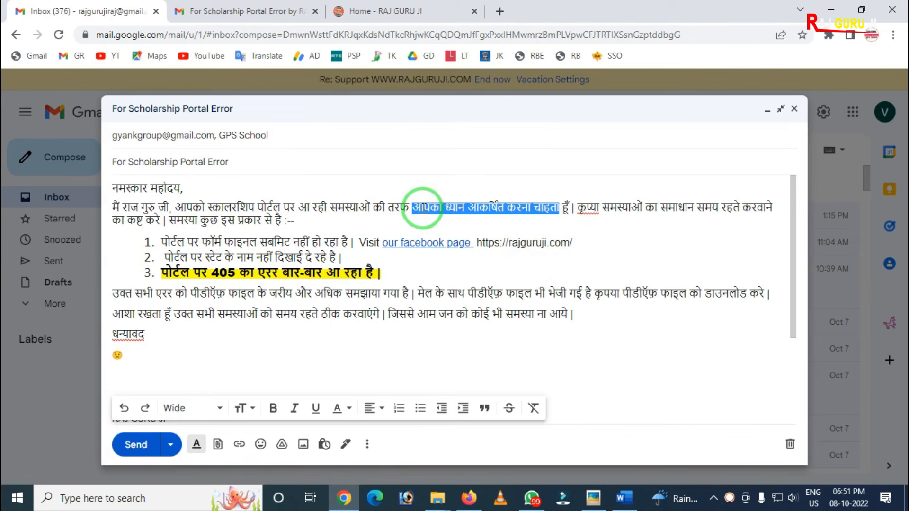
left_click(495, 280)
left_click_drag(592, 245, 490, 246)
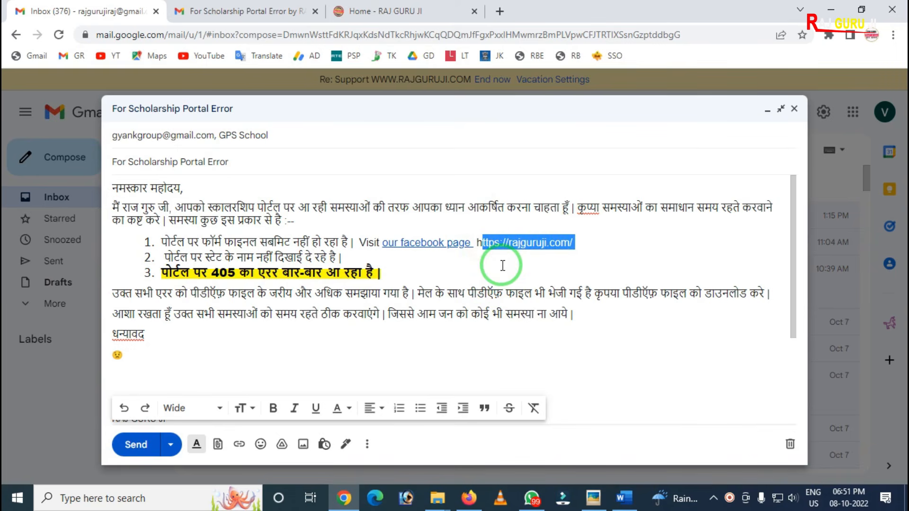